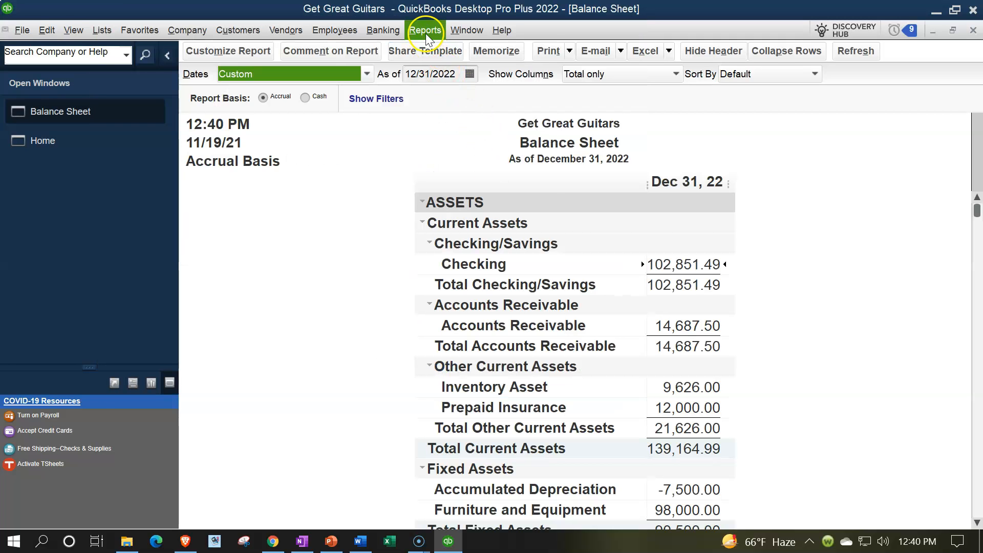
Step: Open the standard Profit & Loss report and set its date range to 01/01/2022 through 12/31/2022
left_click(425, 31)
mouse_move(536, 137)
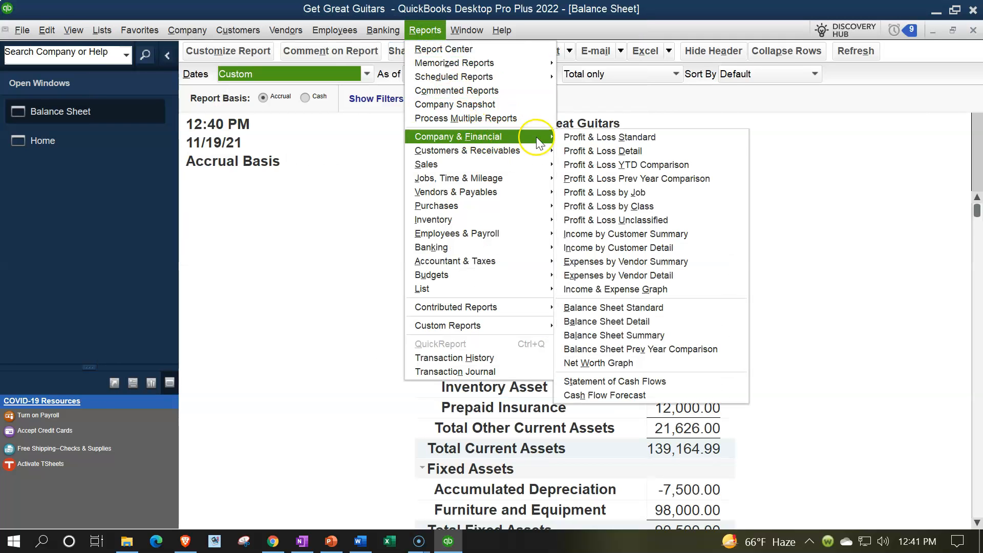
left_click(589, 137)
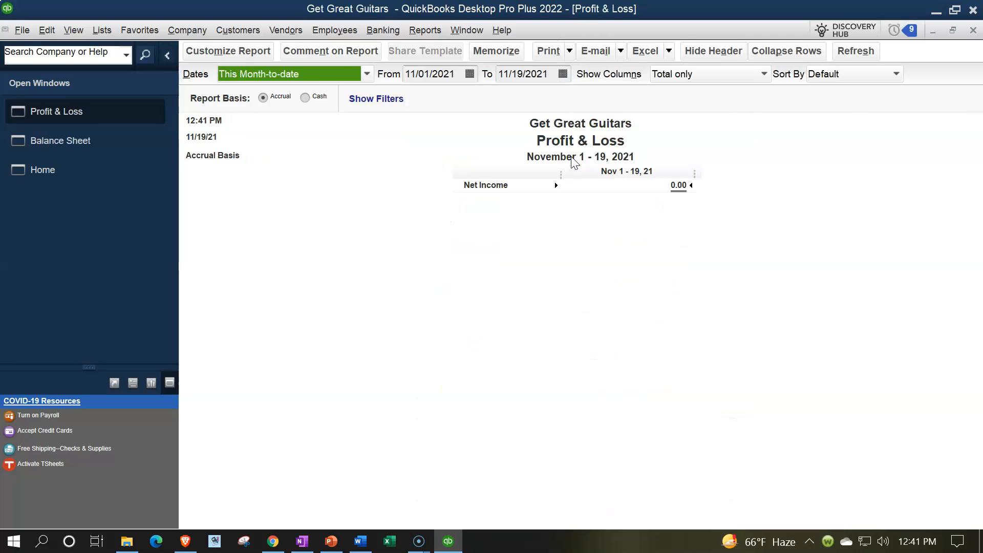
key("Tab")
type("01/01/202")
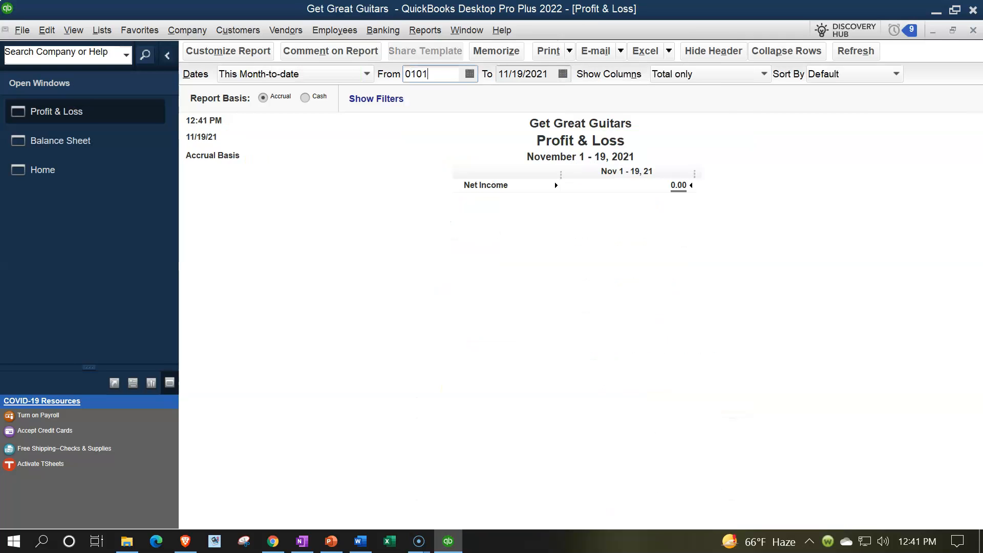
key("Tab")
type("1231")
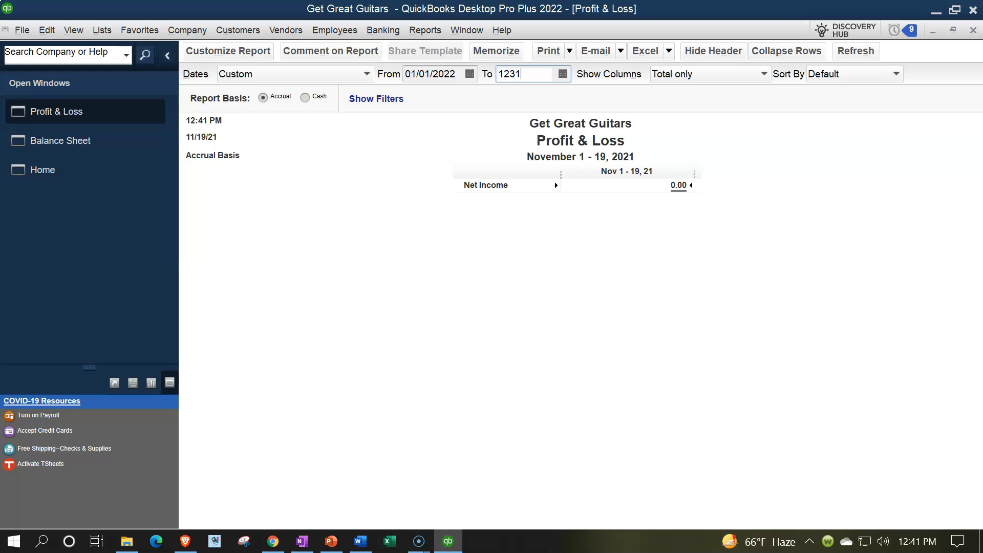
key("Tab")
Step: Set the Profit & Loss report's column label font size to 14 and apply the change to all related fonts
left_click(257, 52)
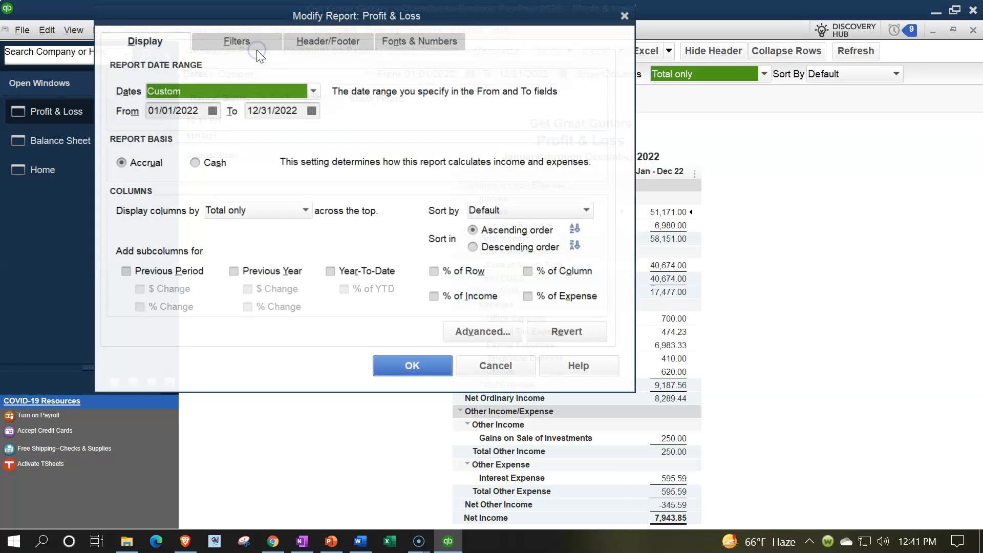
left_click(408, 44)
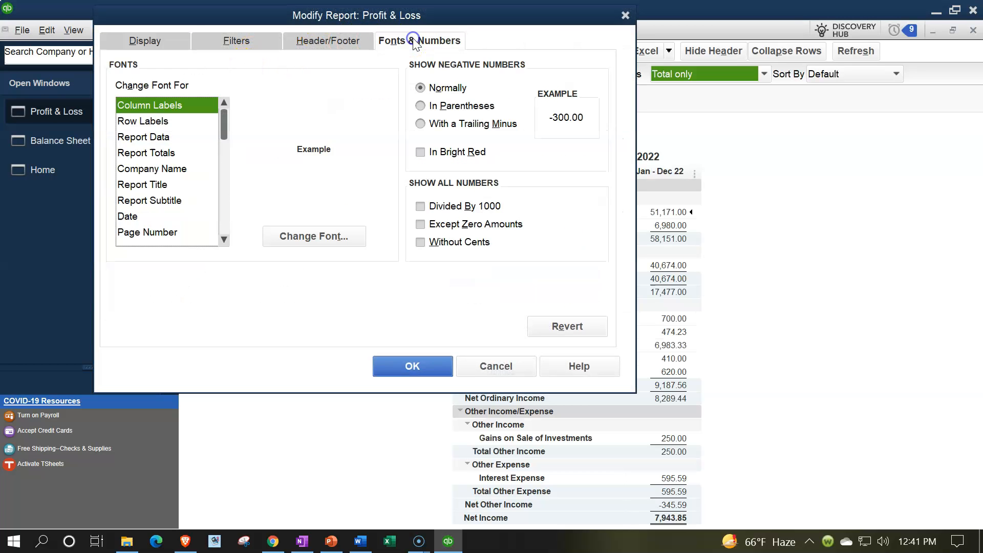
left_click(334, 234)
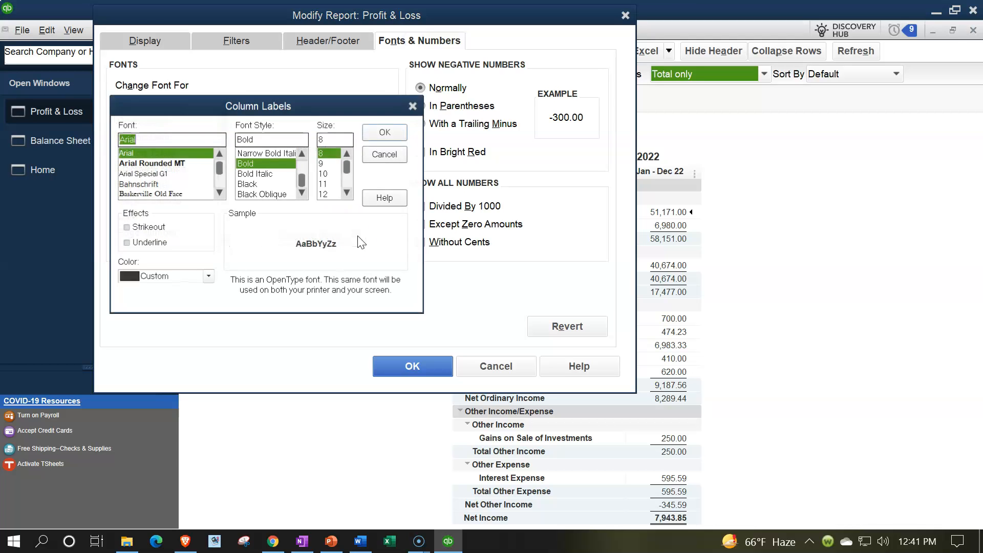
left_click(347, 193)
left_click(334, 193)
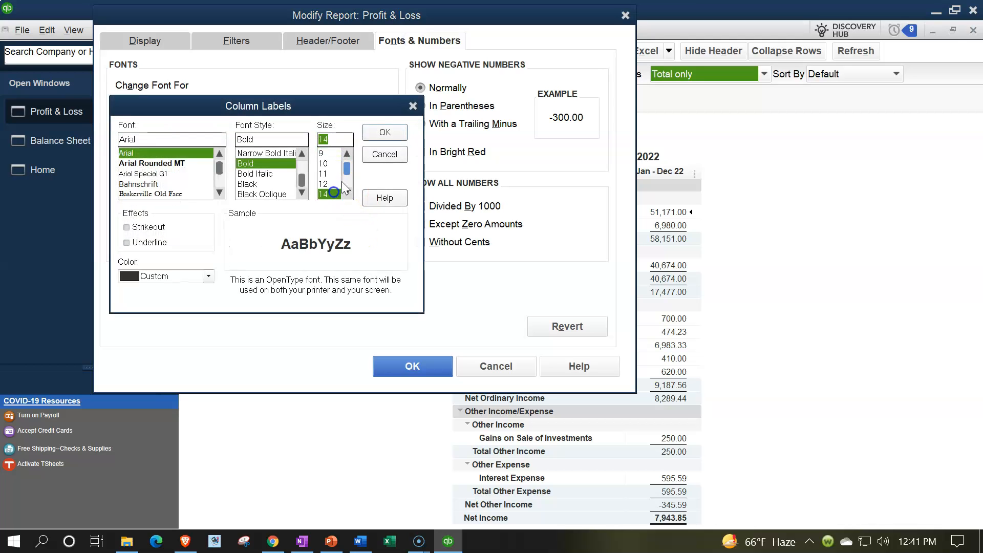
left_click(384, 132)
left_click(436, 165)
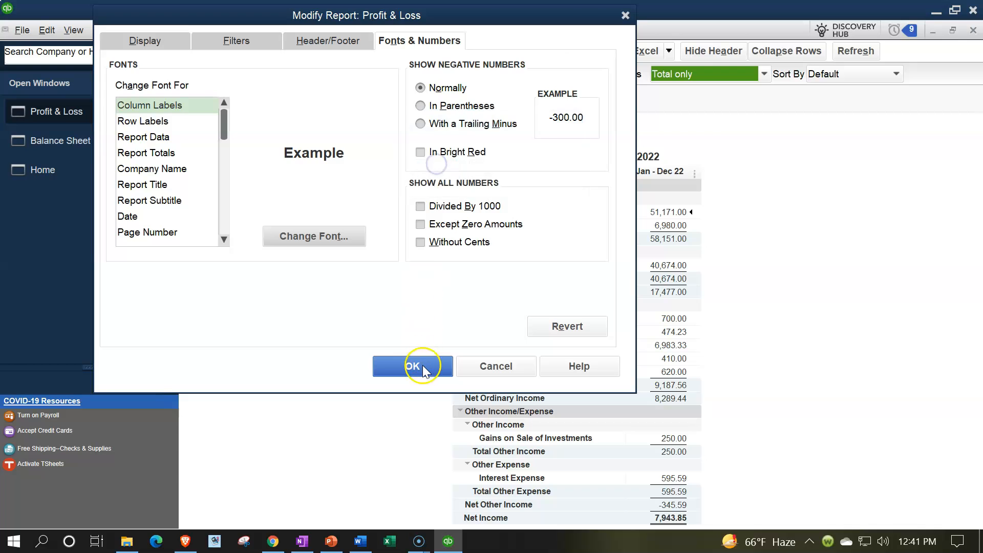
left_click(422, 364)
Step: Open the Trial Balance report and set its date range to 01/01/2022 through 12/31/2022
left_click(438, 33)
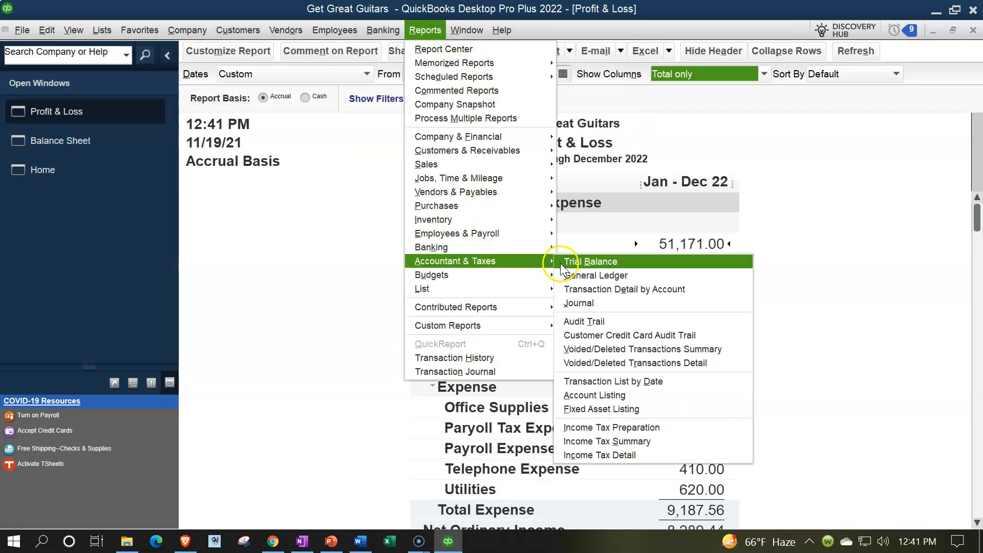
left_click(562, 262)
key("Tab")
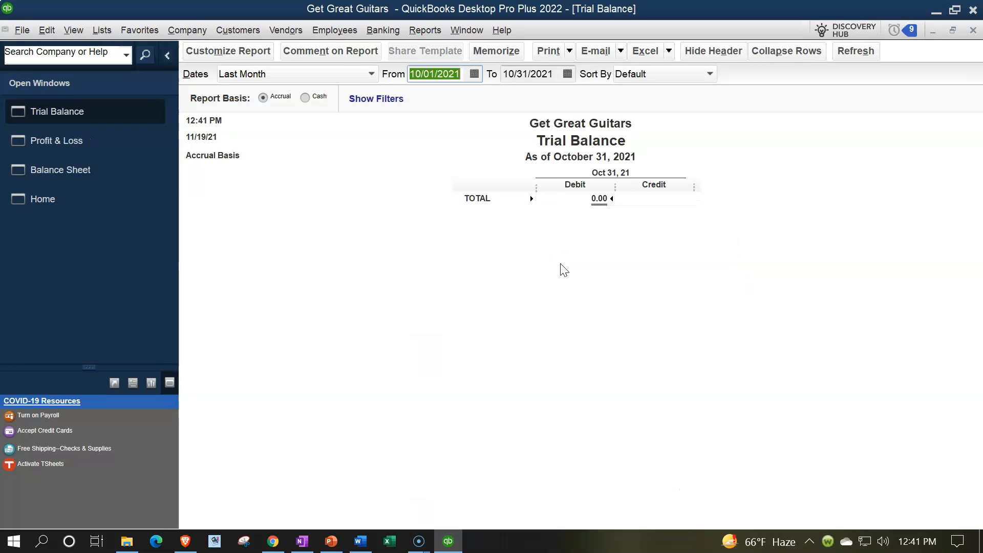
type("010122")
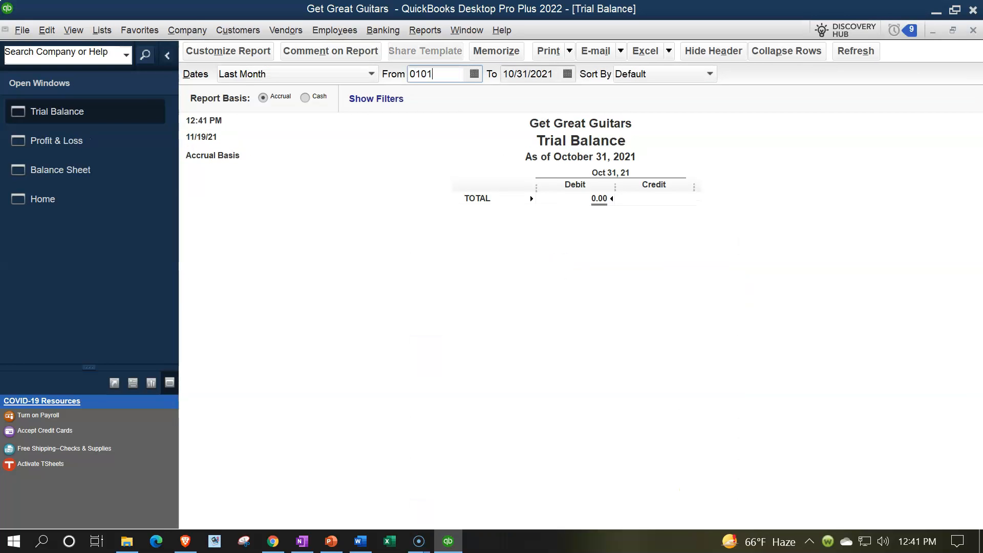
key("Tab")
type("12/31/202")
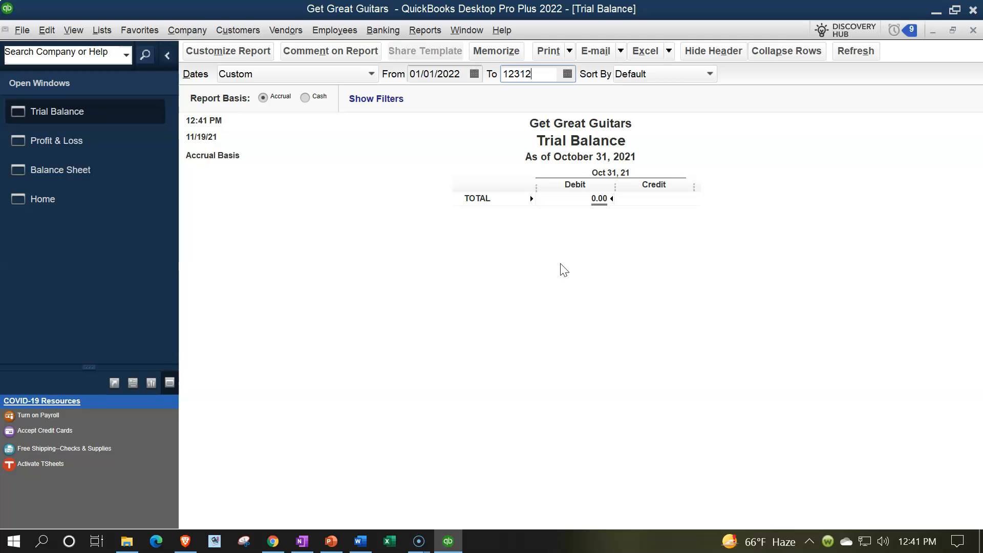
key("Tab")
Step: Set the Trial Balance report's column label font size to 14 and apply the change to all related fonts
left_click(229, 50)
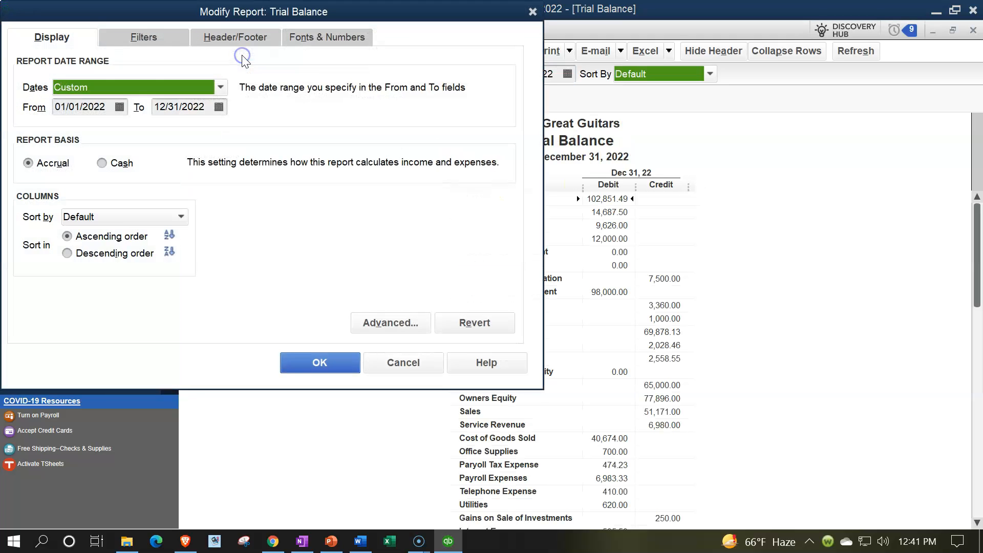
left_click(356, 39)
left_click(234, 231)
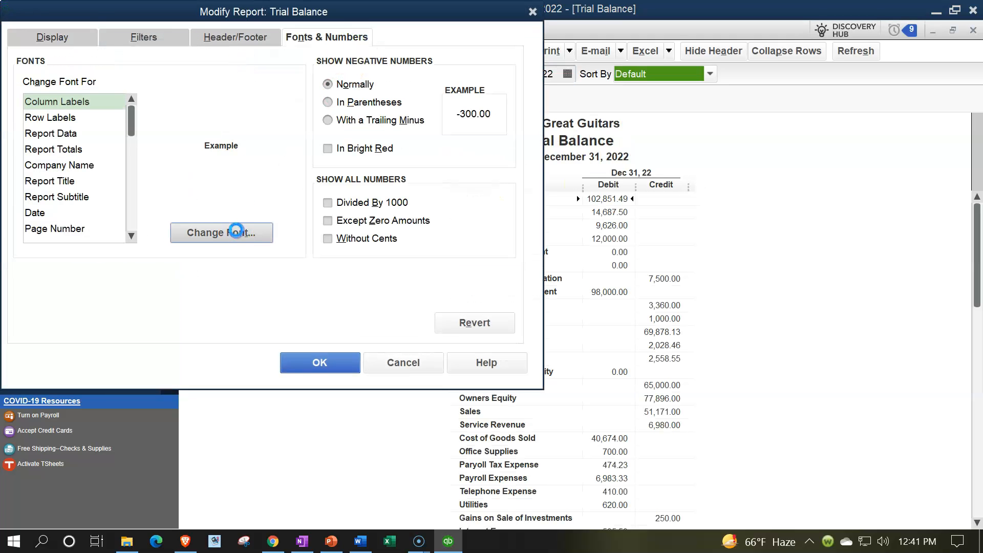
left_click(254, 191)
left_click(236, 190)
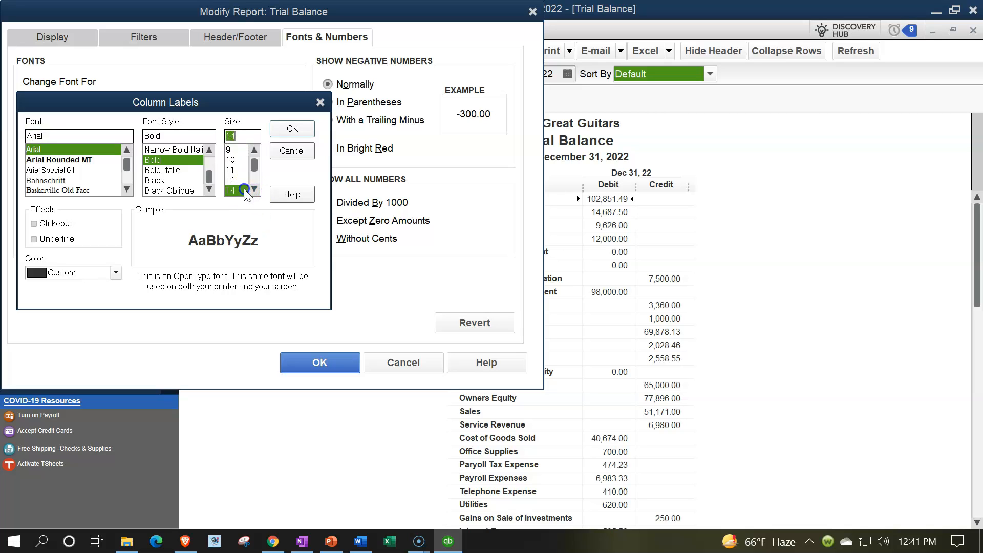
left_click(277, 129)
left_click(431, 165)
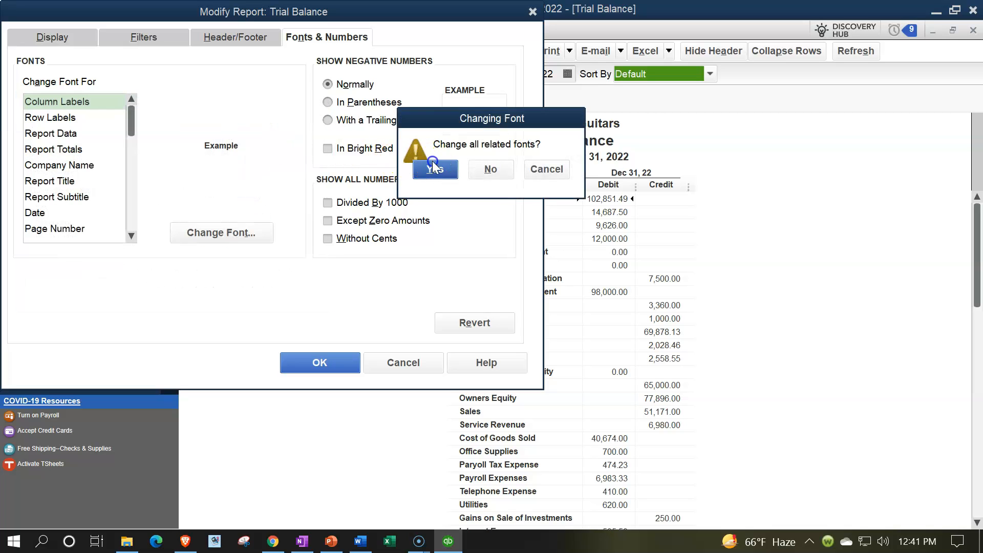
left_click(341, 360)
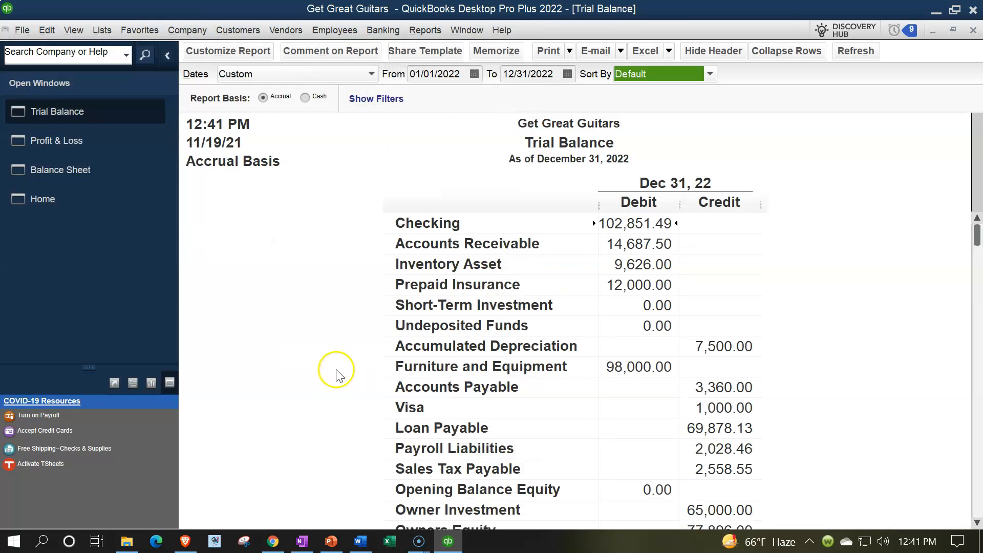
Step: List all purchase orders in the Vendor Center, review the Fender purchase order dated 02/09/2022, and close it
left_click(62, 207)
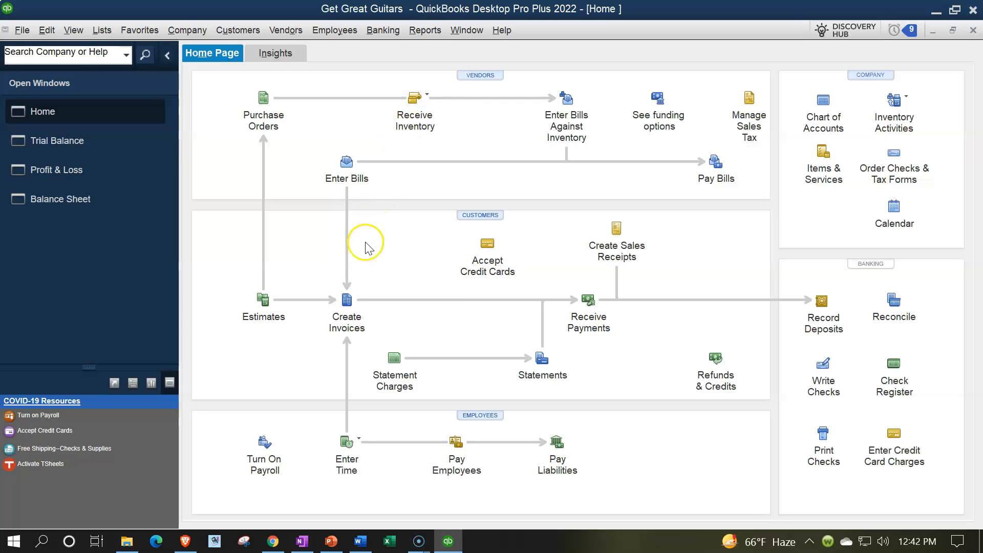
left_click(347, 305)
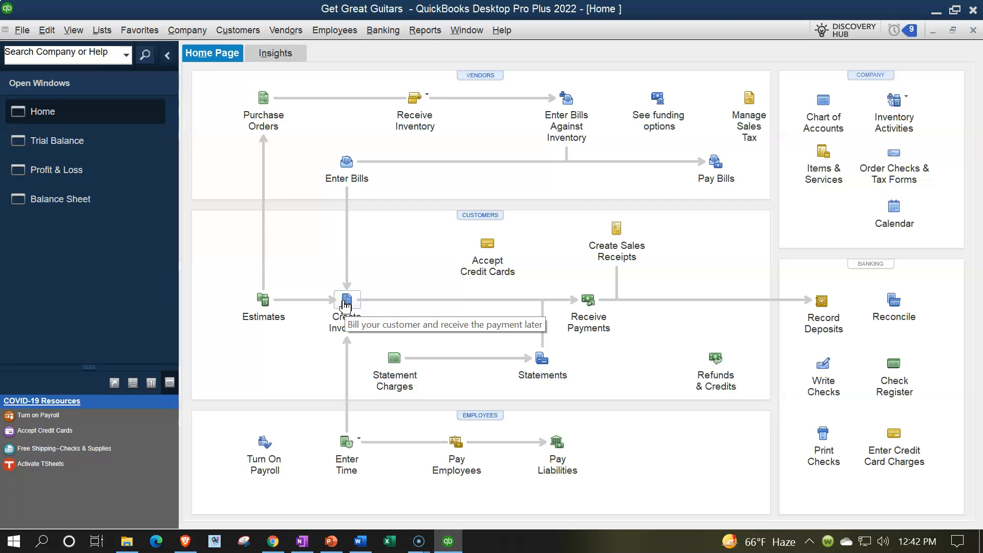
left_click(287, 30)
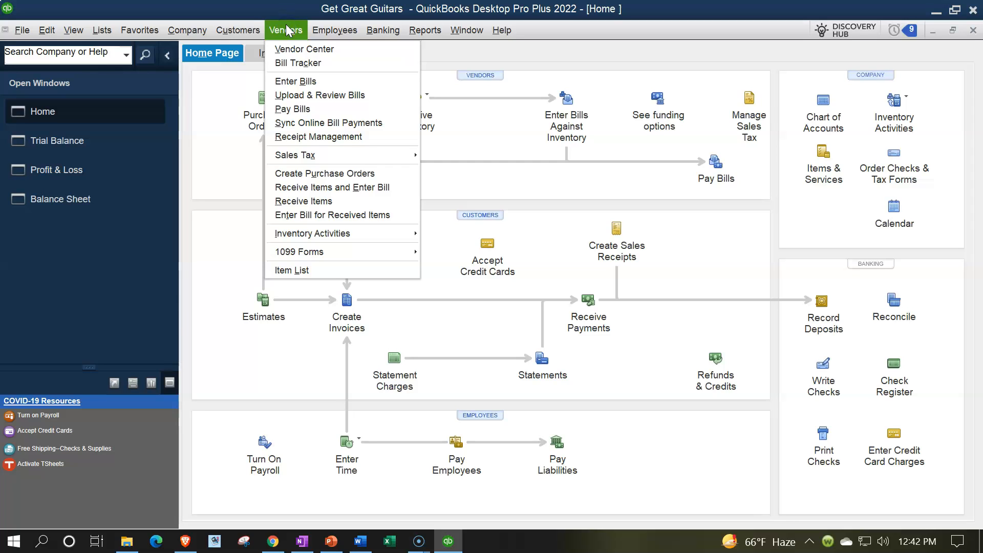
left_click(293, 49)
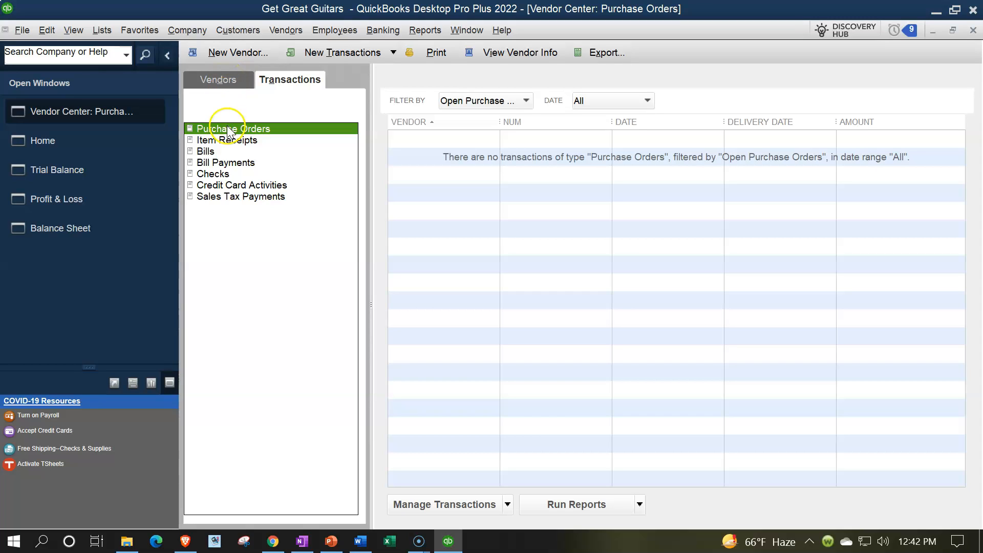
left_click(267, 130)
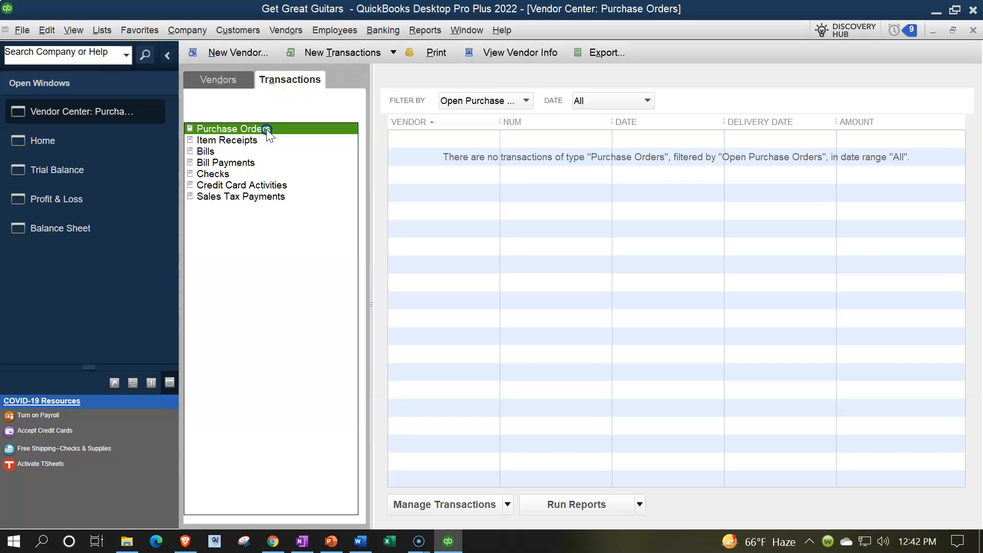
left_click(526, 101)
left_click(507, 118)
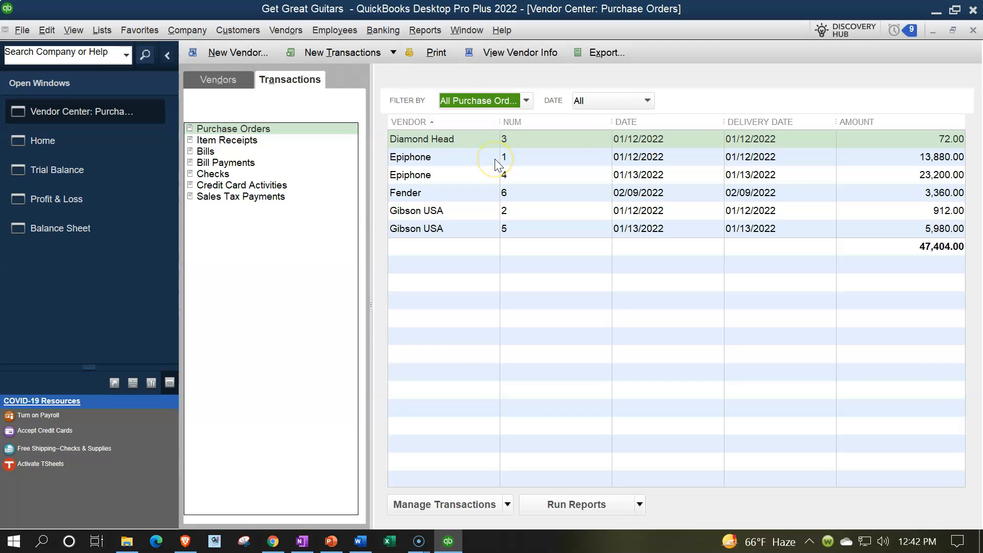
left_click(473, 191)
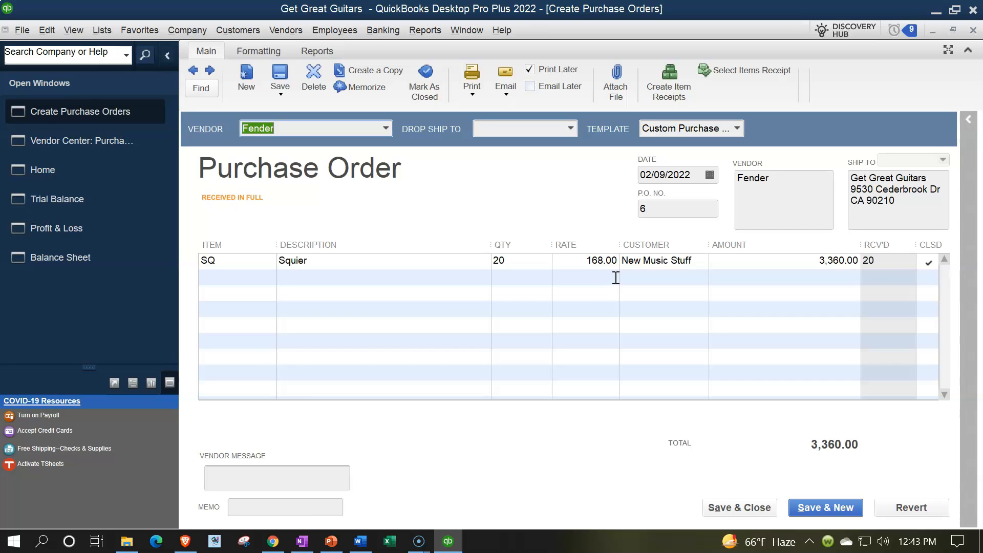
left_click(973, 30)
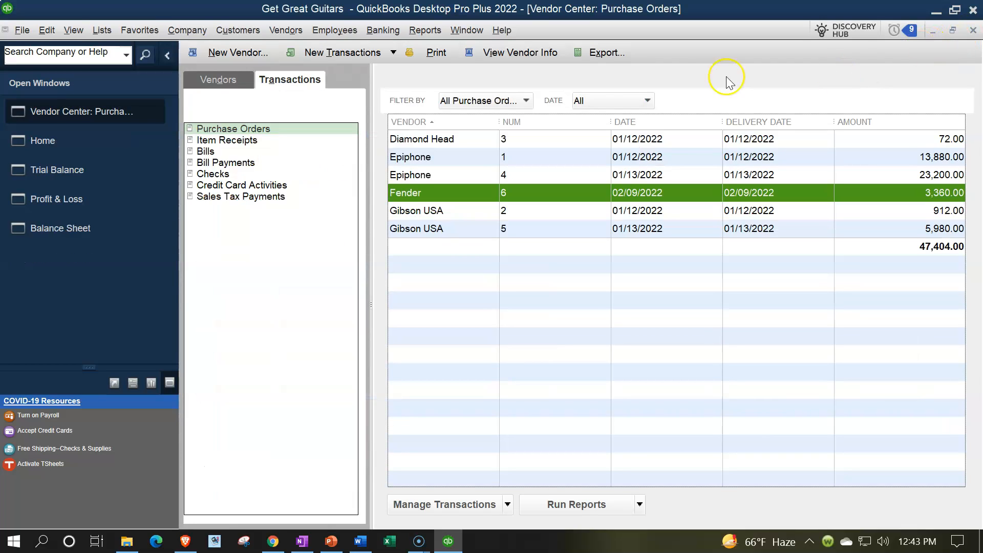
Step: Filter the Vendor Center's bills to Open Bills, review the Fender bill's details, and close it
left_click(208, 152)
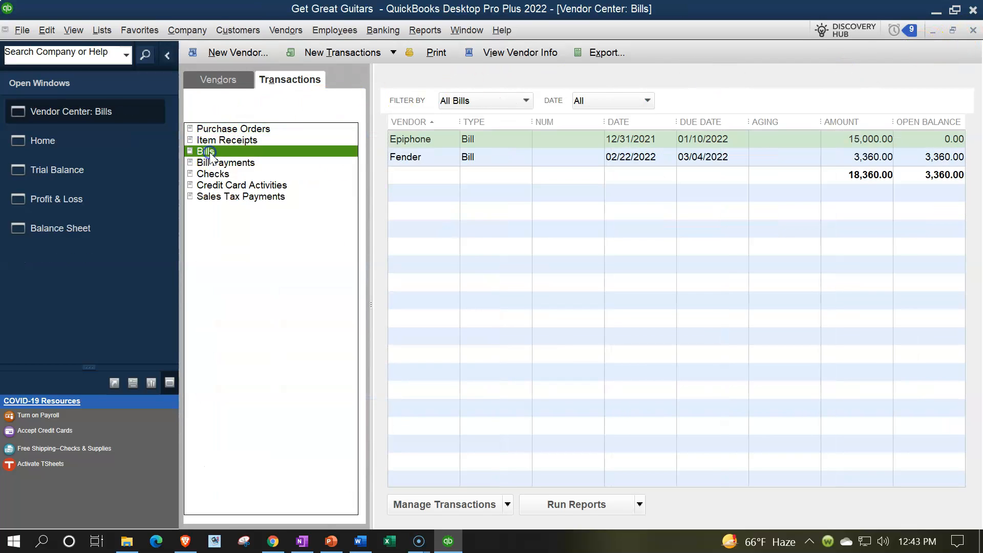
left_click(518, 102)
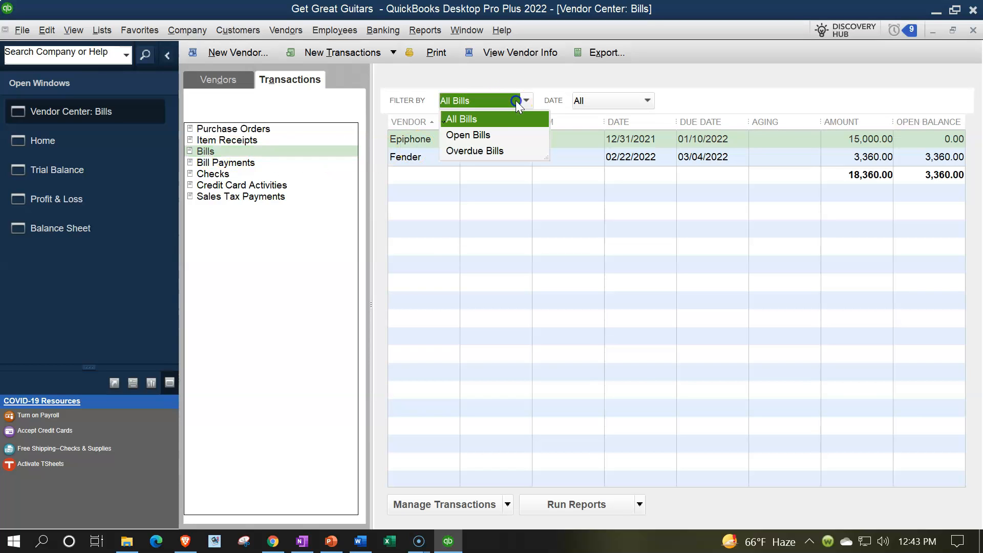
left_click(475, 137)
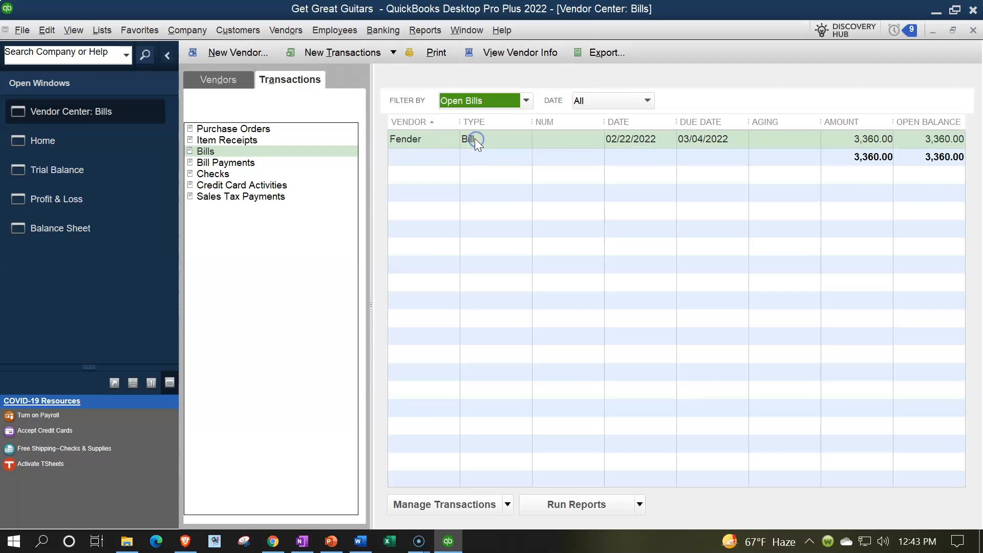
double_click(443, 139)
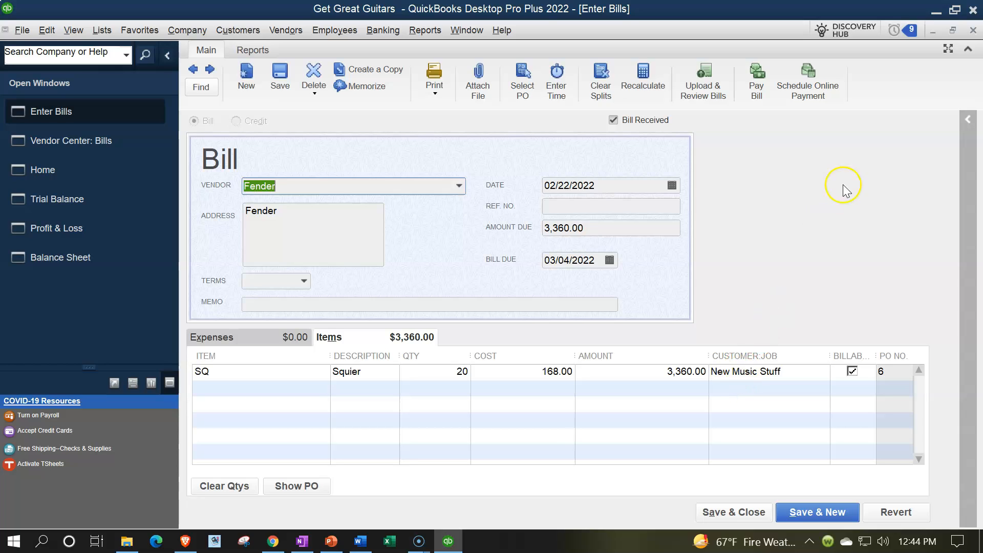
left_click(972, 31)
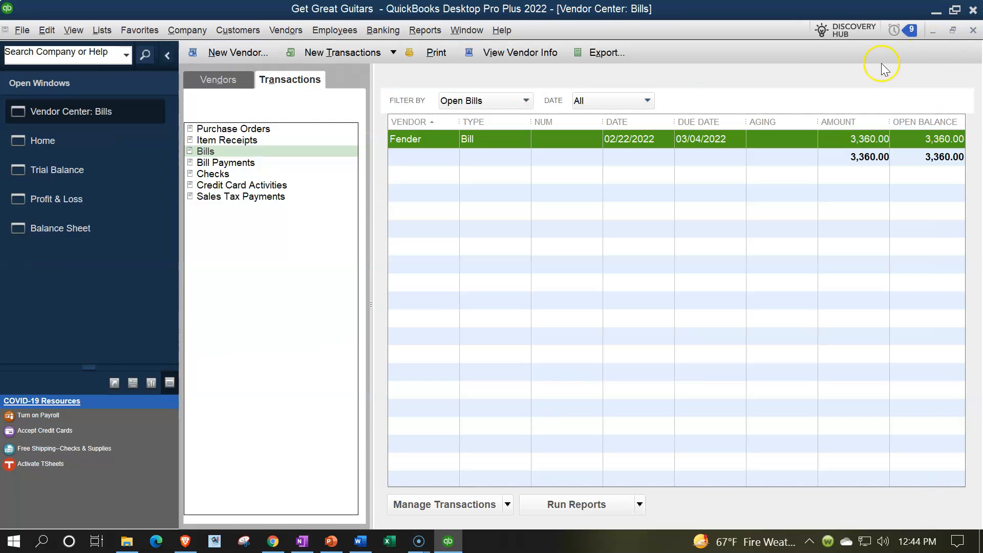
Step: Start a new invoice from the home page for the customer New Music Stuff
left_click(61, 140)
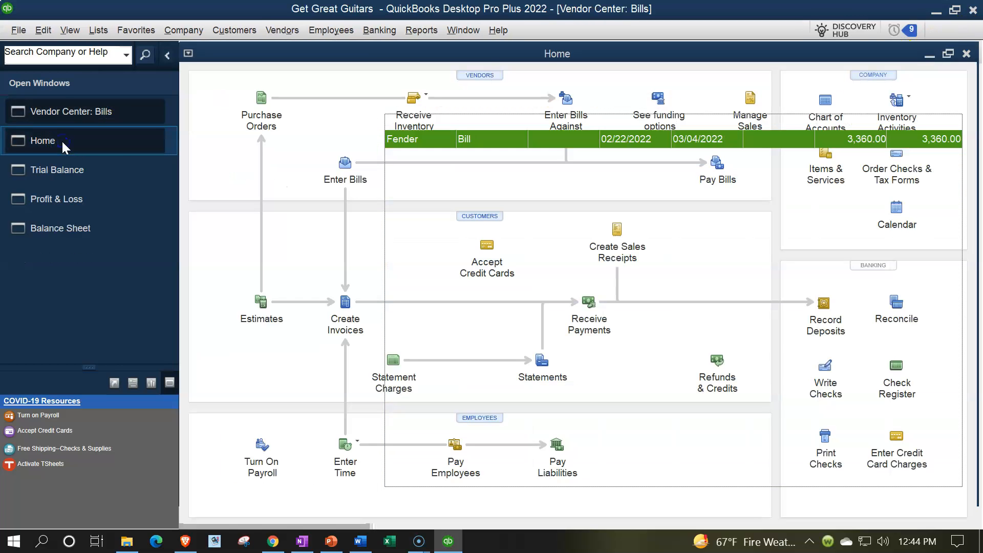
left_click(351, 316)
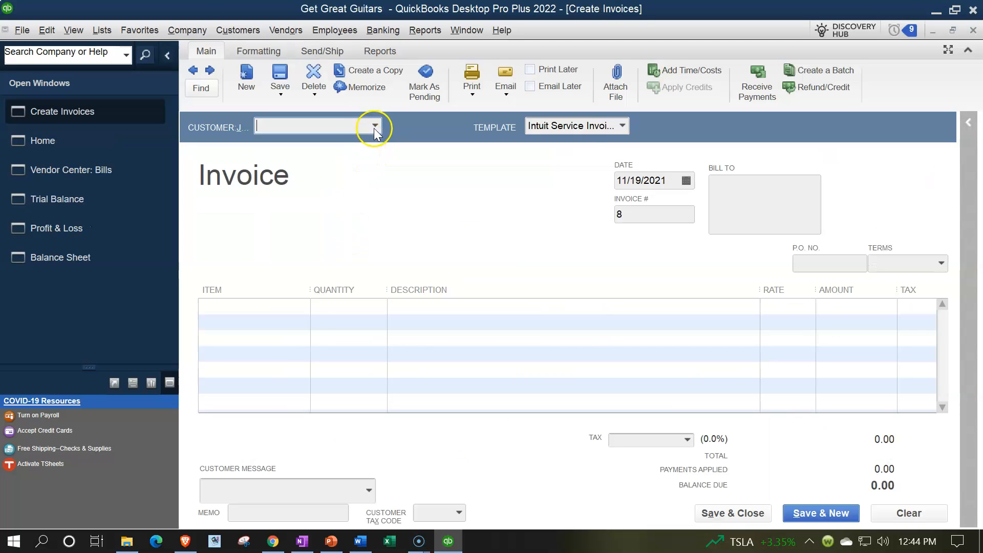
left_click(375, 126)
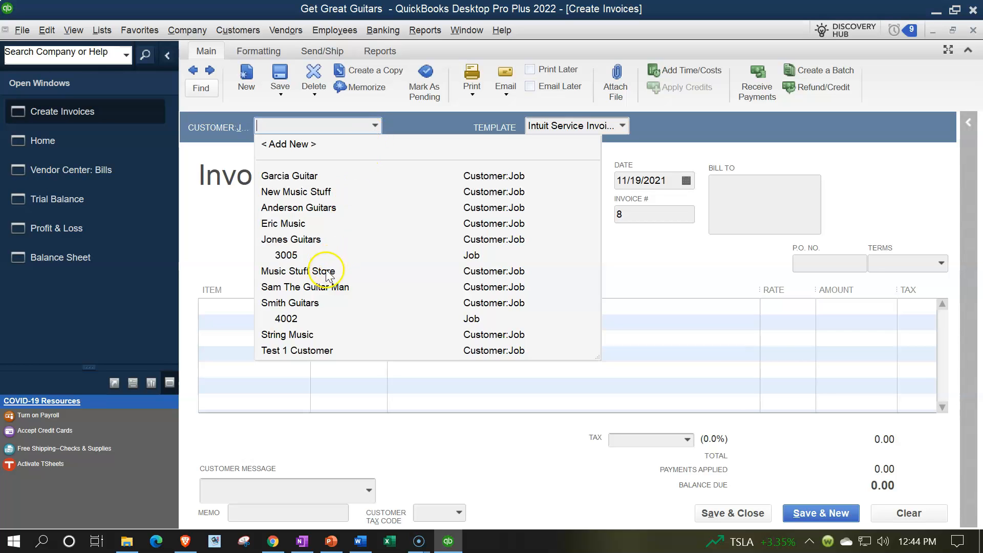
left_click(296, 192)
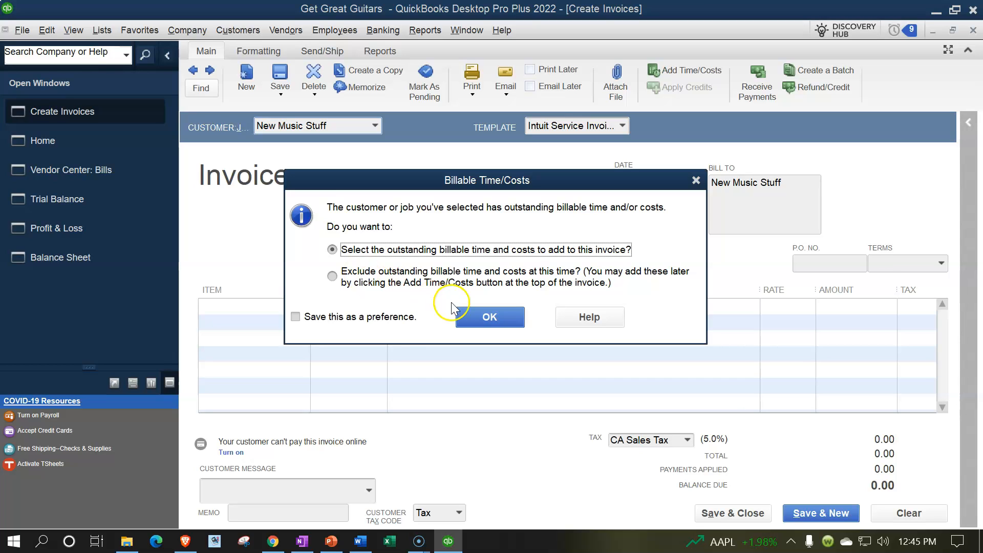
Step: Add New Music Stuff's outstanding billable Squier item to the invoice
left_click(467, 315)
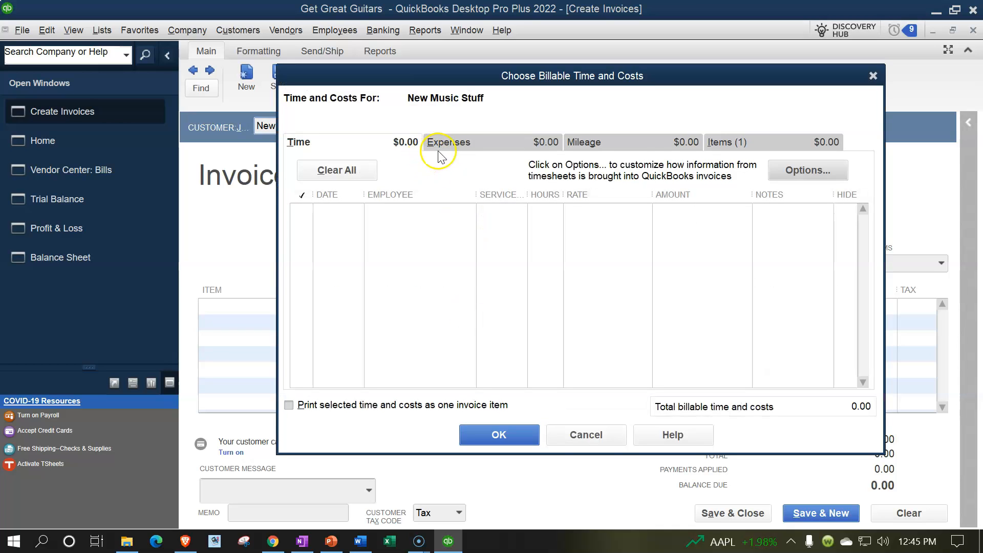
left_click(732, 144)
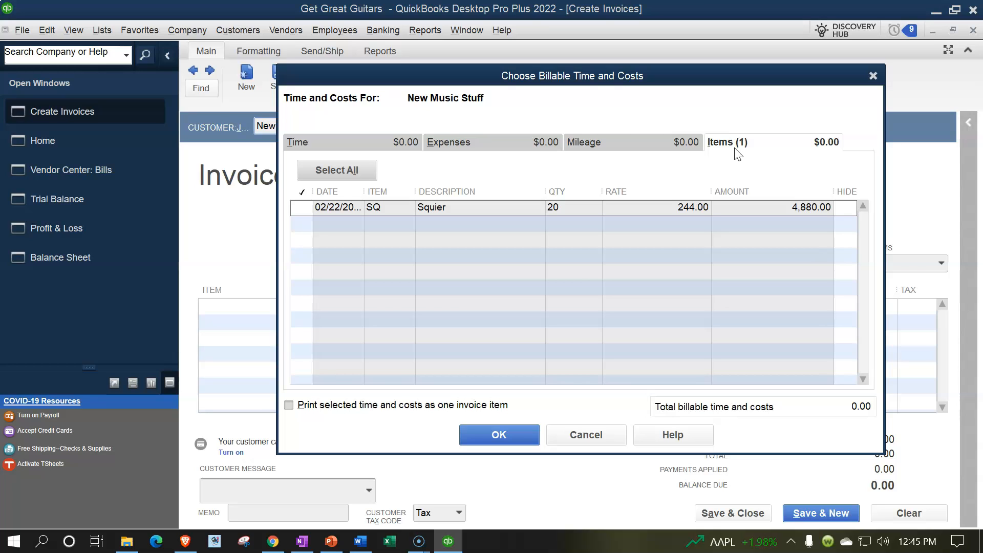
left_click(302, 208)
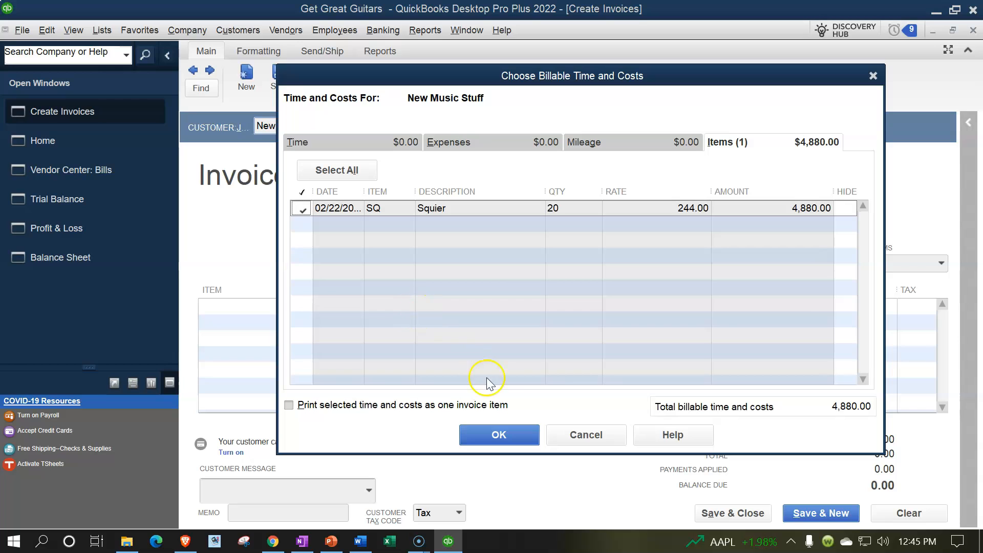
left_click(508, 439)
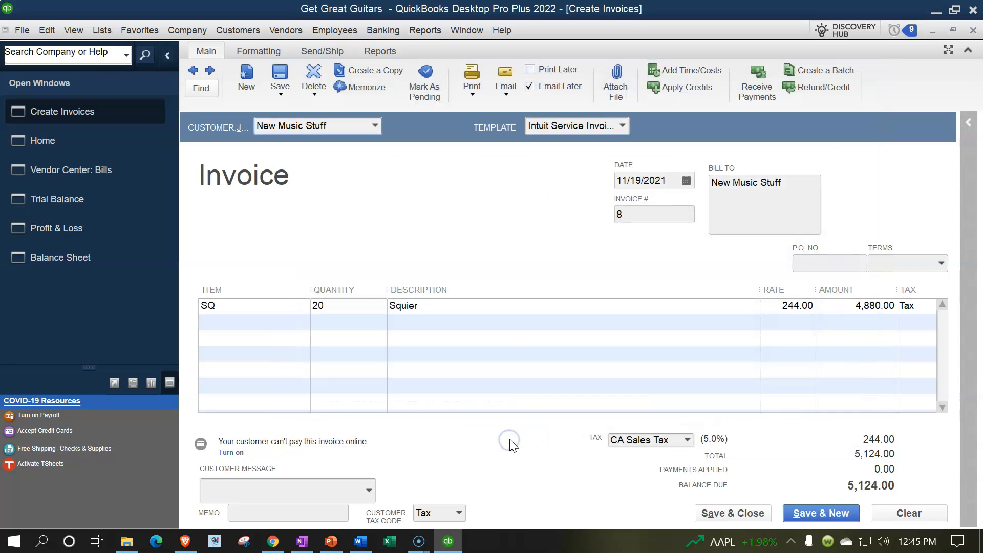
Step: Set the invoice date to 02/24/2022
key("Tab")
key("Tab")
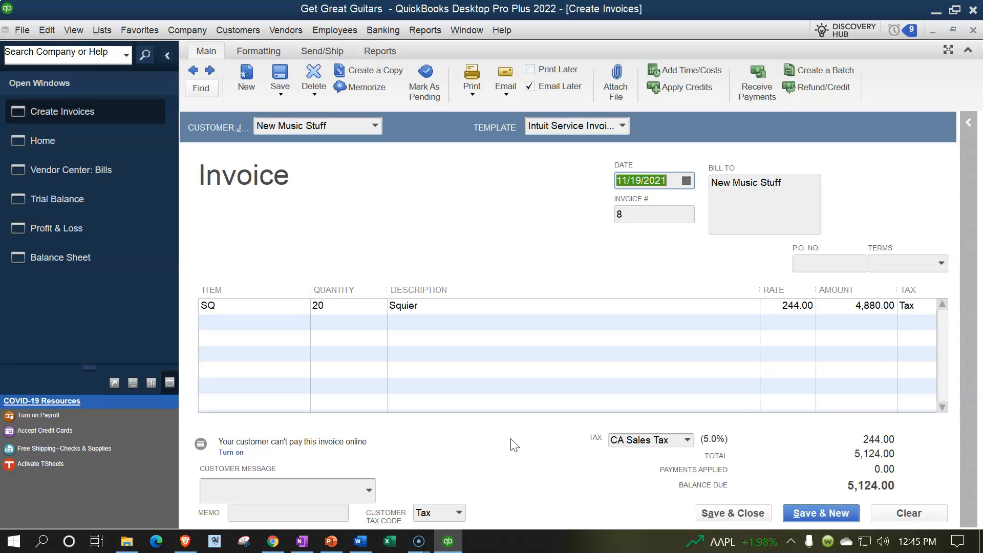
type("02/24")
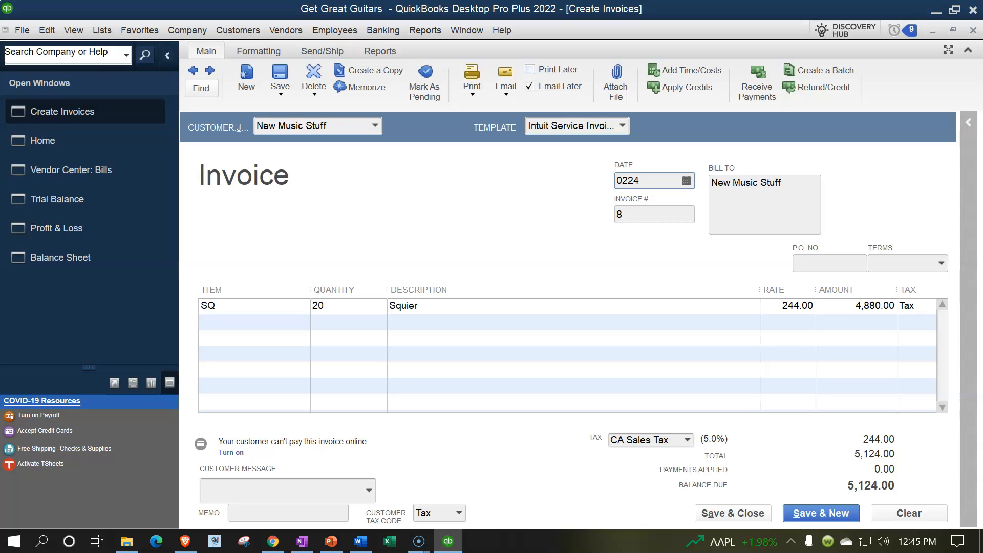
type("/202")
key("Tab")
key("Tab")
key("Tab")
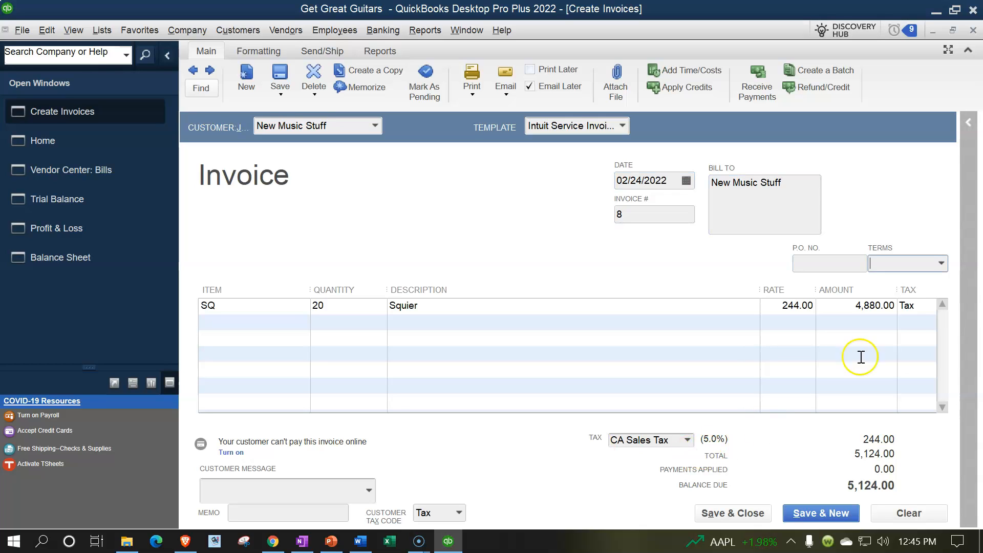
Step: Set the invoice terms to Net 30 and go through the fields of the Squier line
left_click(941, 263)
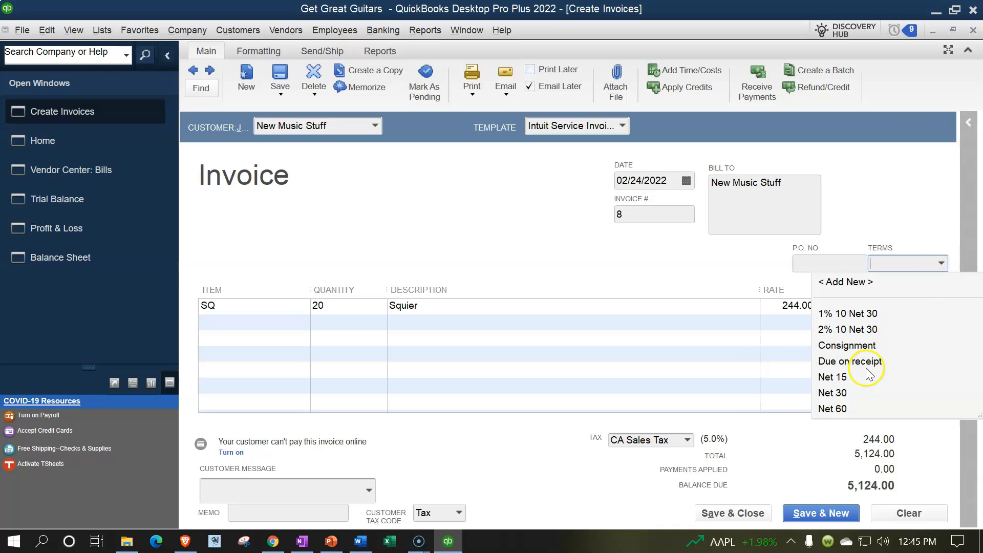
left_click(833, 393)
key("Tab")
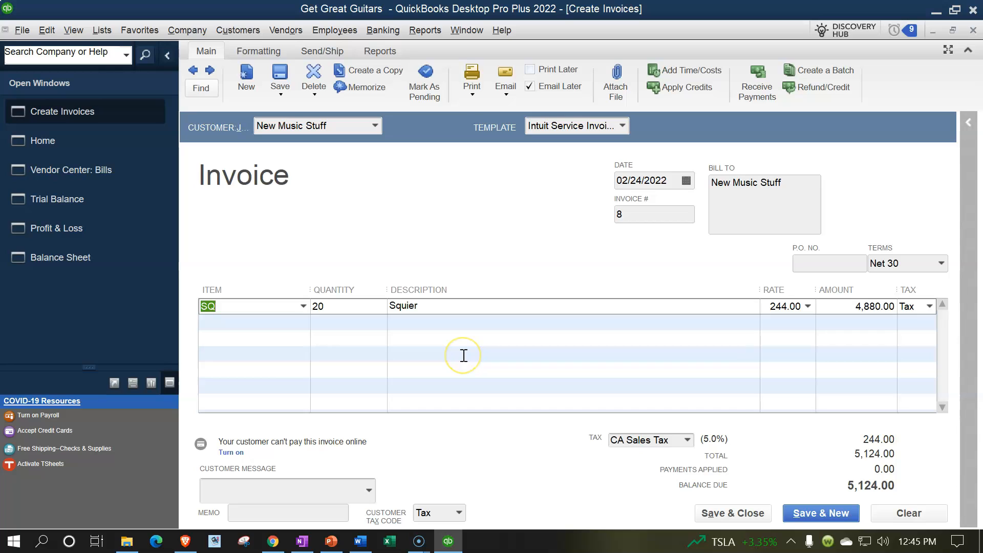
key("Tab")
key("Tab")
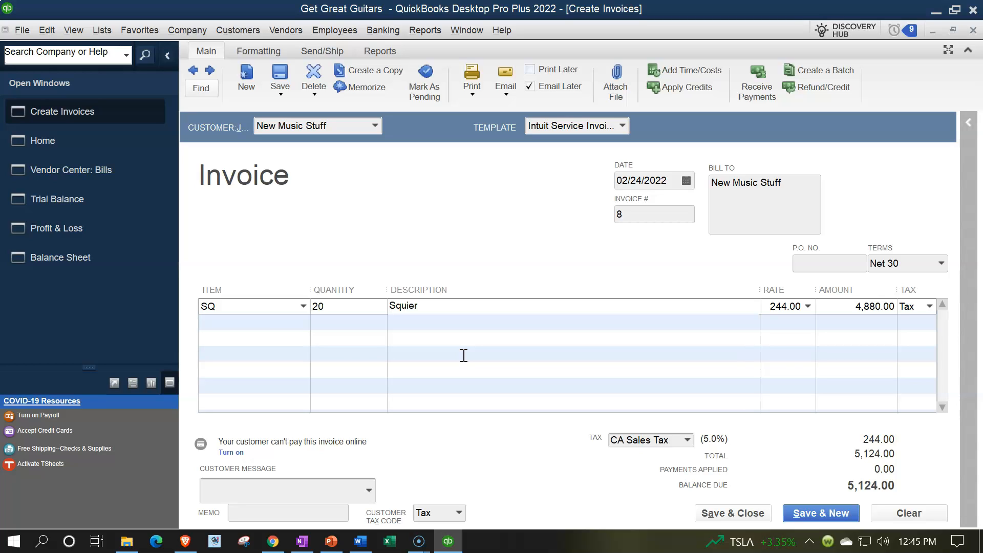
key("Tab")
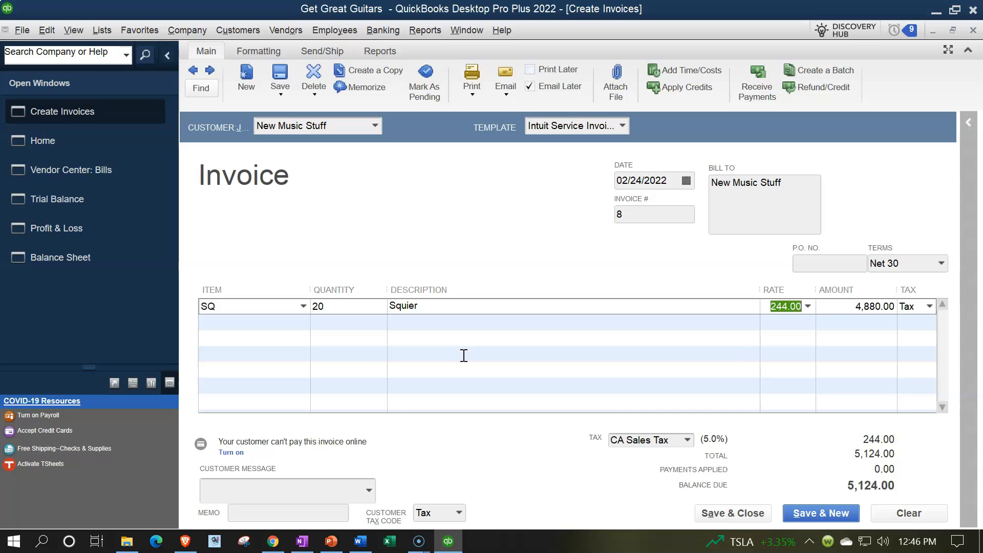
key("Tab")
key("Tab")
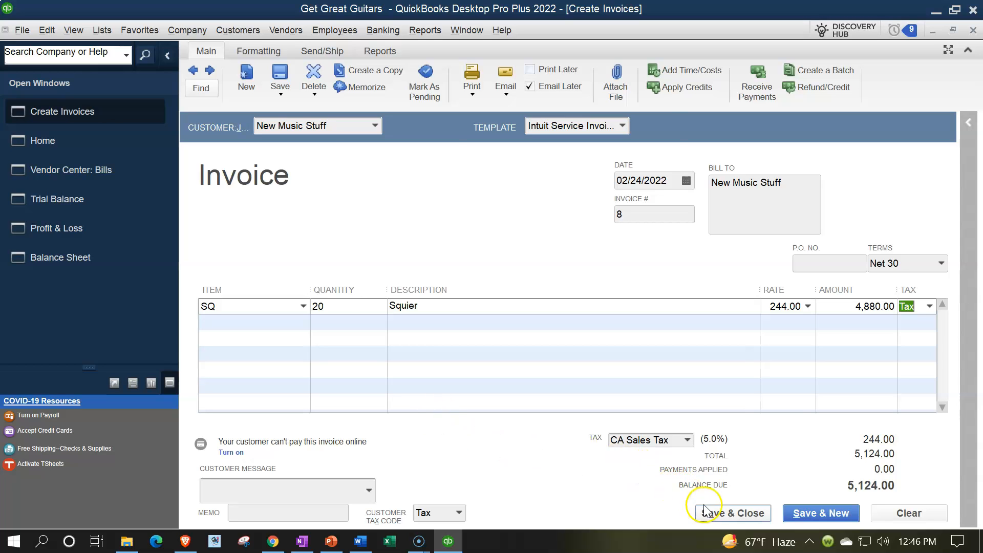
Step: Turn off emailing the invoice later, save and close it, and make the customer's changed terms permanent
left_click(724, 515)
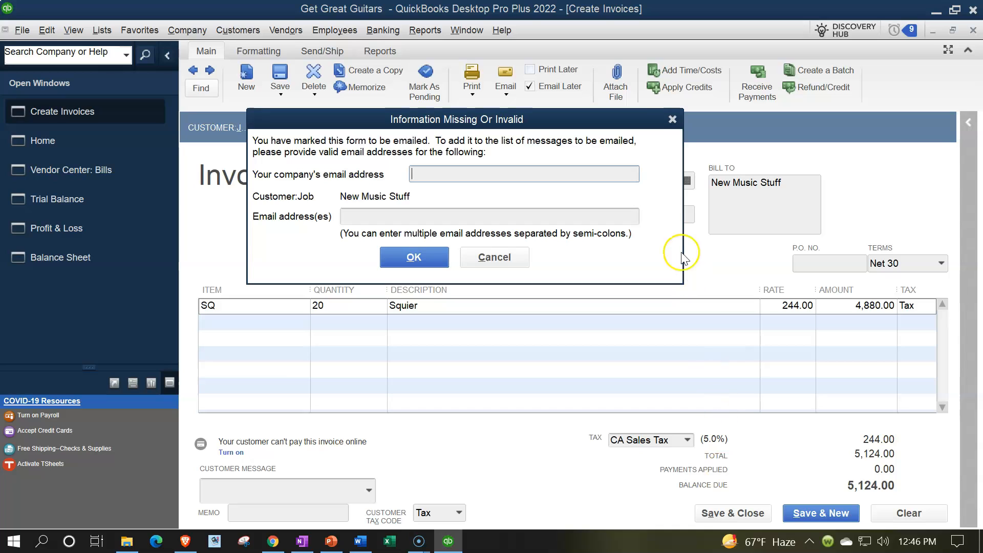
left_click(672, 120)
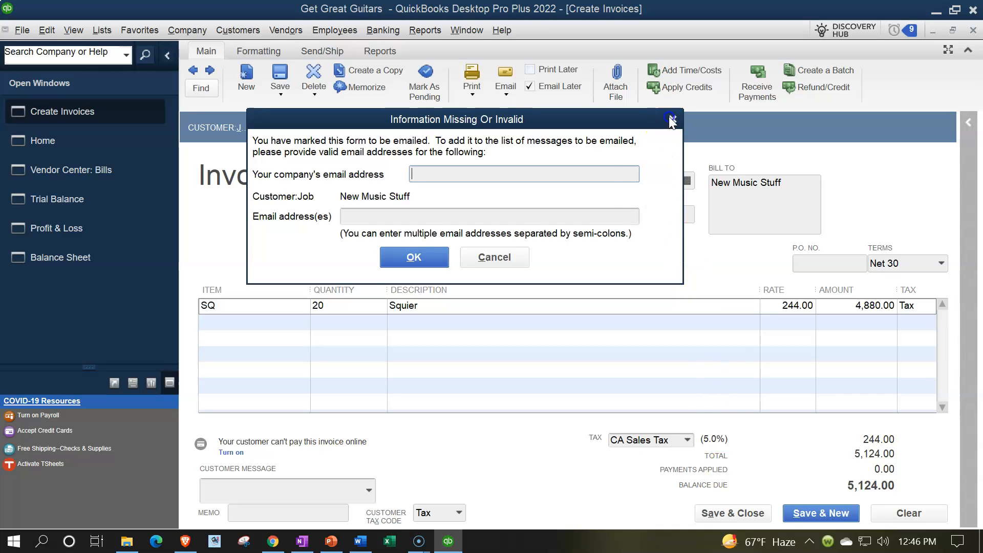
left_click(529, 87)
left_click(709, 513)
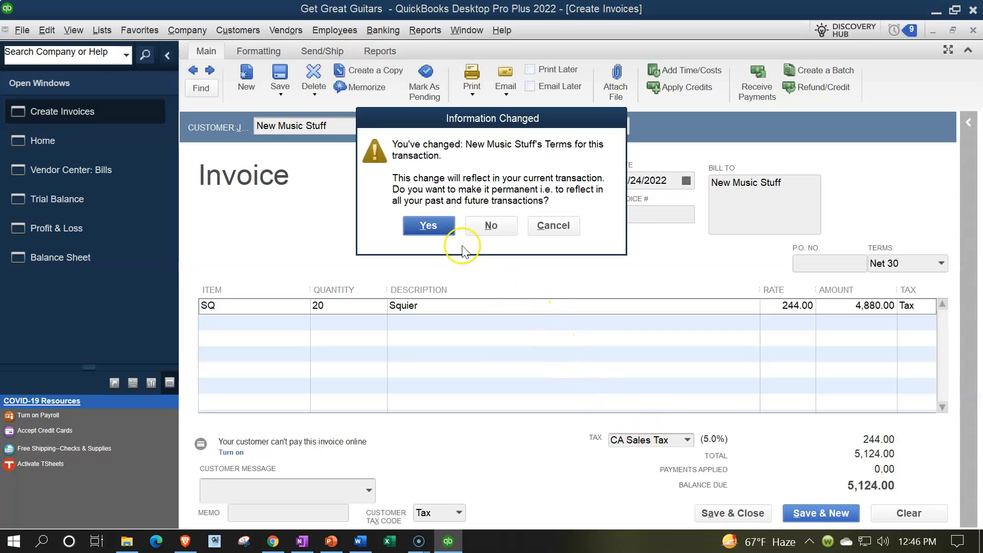
left_click(438, 230)
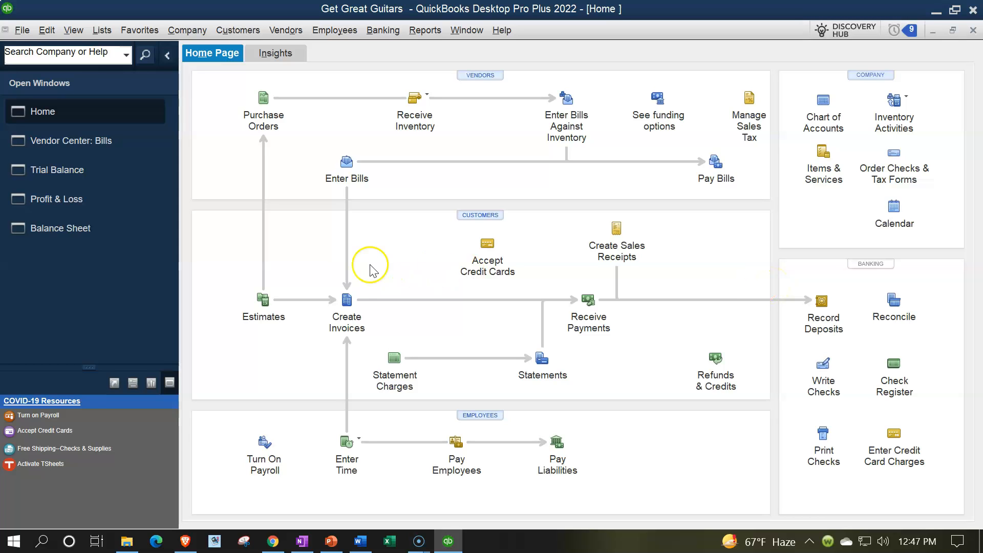
Step: From the Trial Balance, review the Accounts Receivable transactions and the New Music Stuff invoice dated 02/24/2022, and close both
left_click(56, 170)
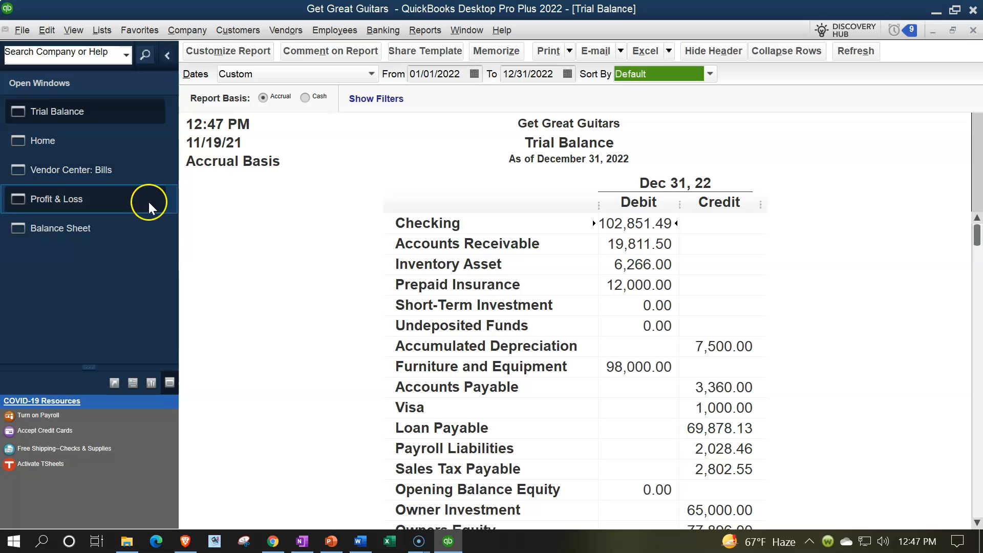
double_click(635, 245)
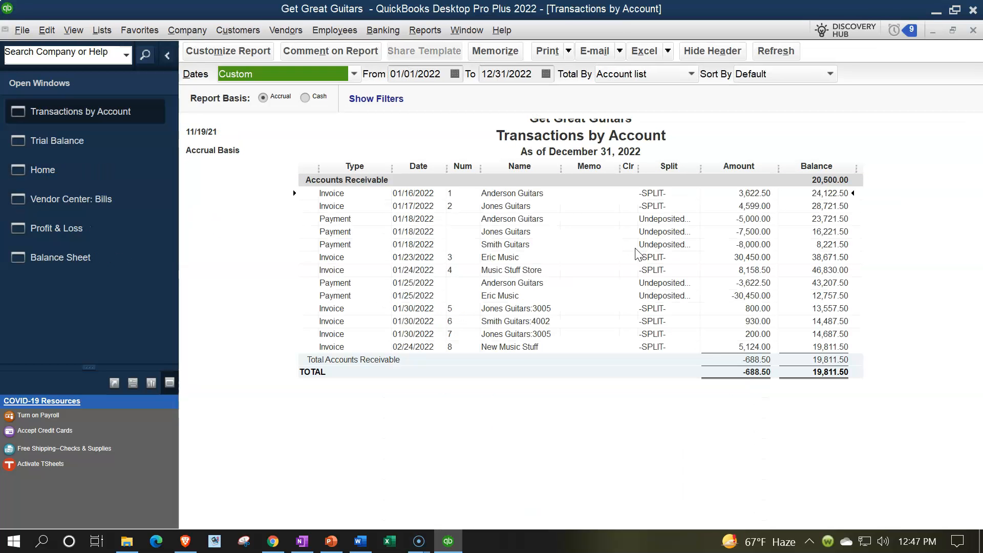
double_click(748, 355)
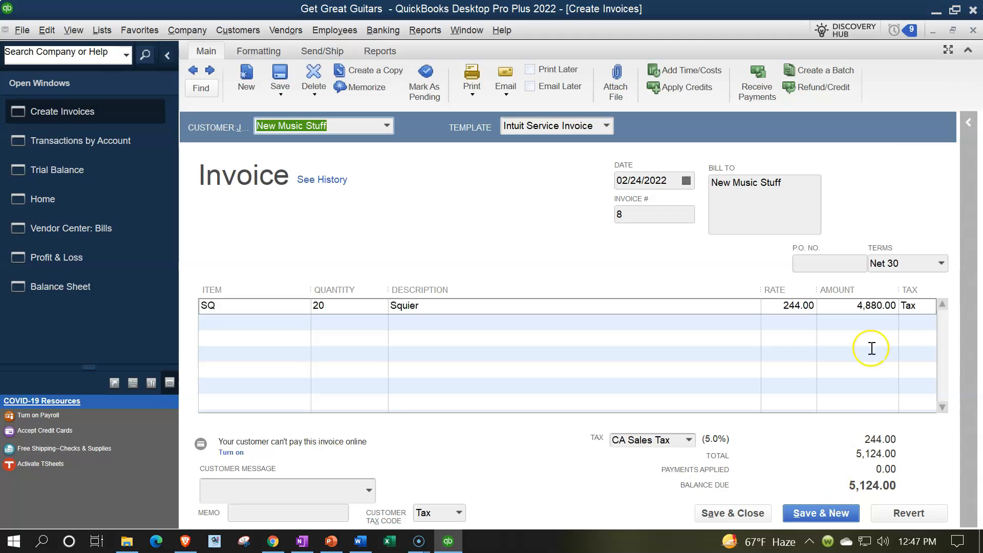
left_click(974, 29)
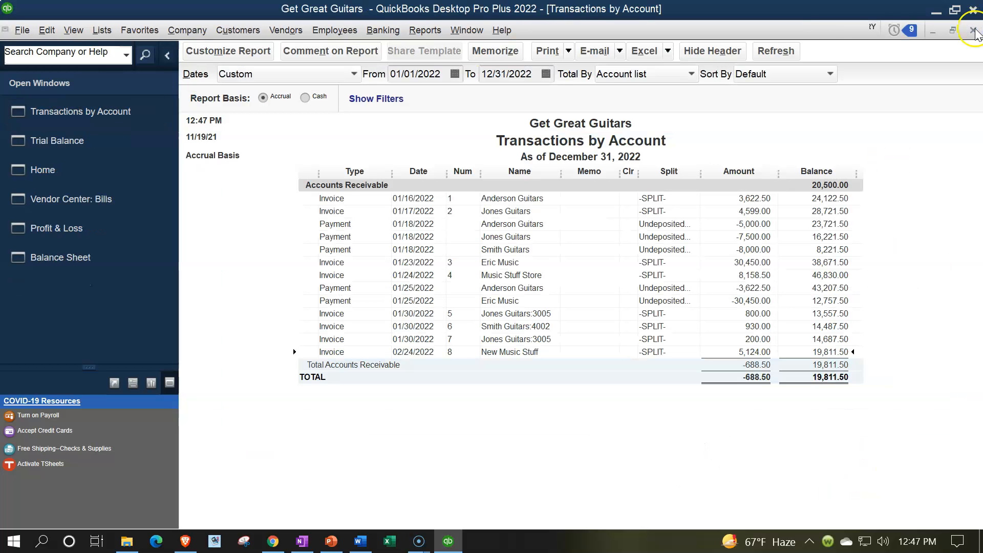
left_click(974, 29)
Step: Review the Trial Balance's Sales transactions and the New Music Stuff invoice behind the Squier entry, and close both
scroll(717, 259, "down", 4)
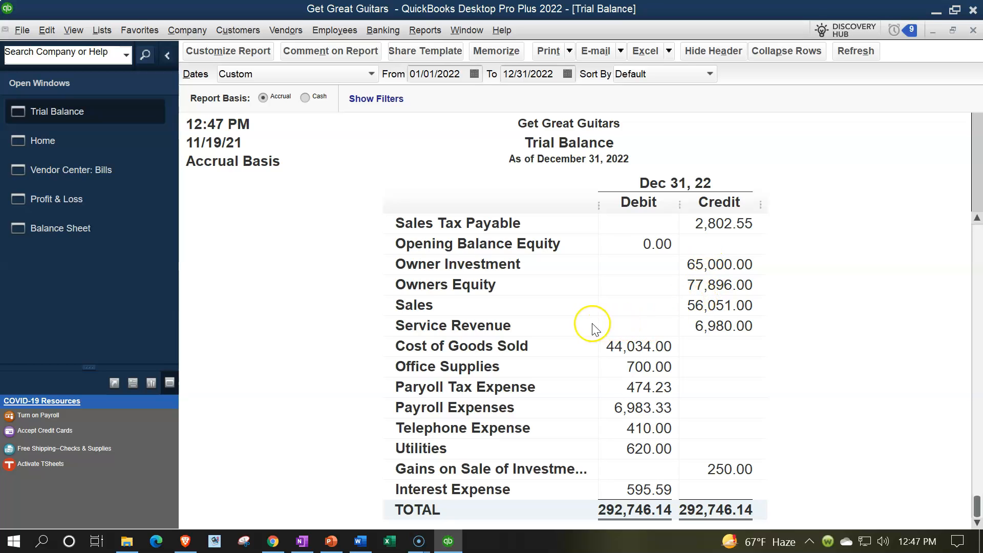
double_click(732, 307)
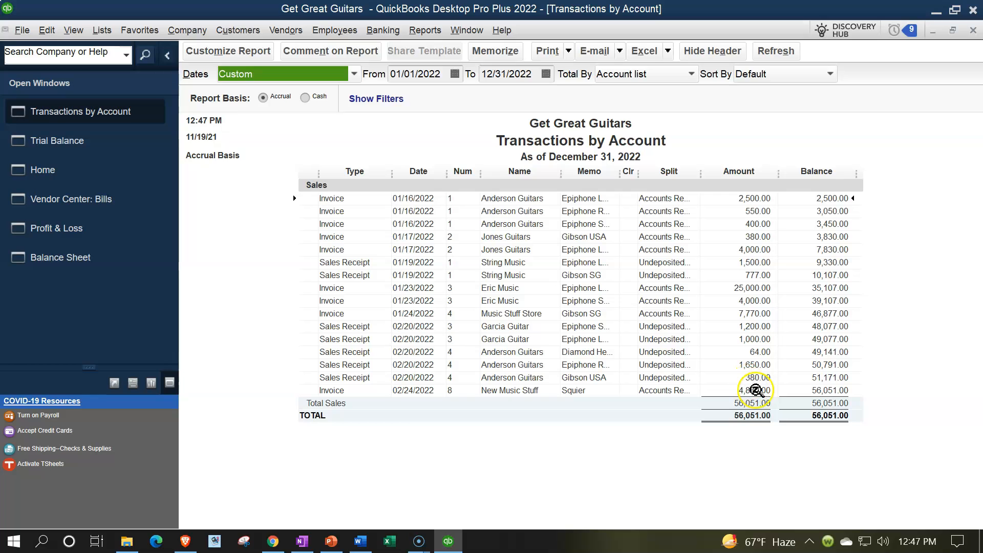
left_click(756, 390)
double_click(758, 390)
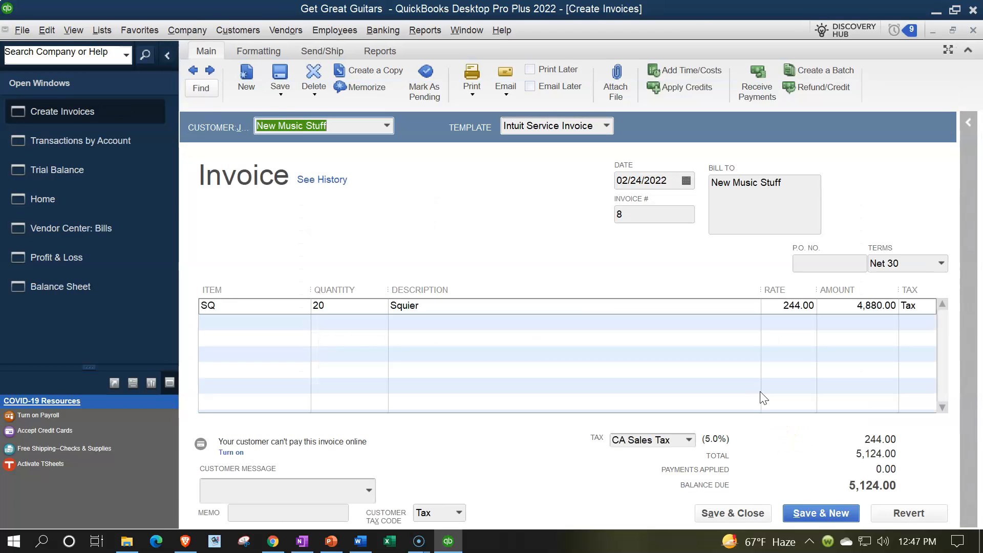
left_click(973, 29)
left_click(973, 30)
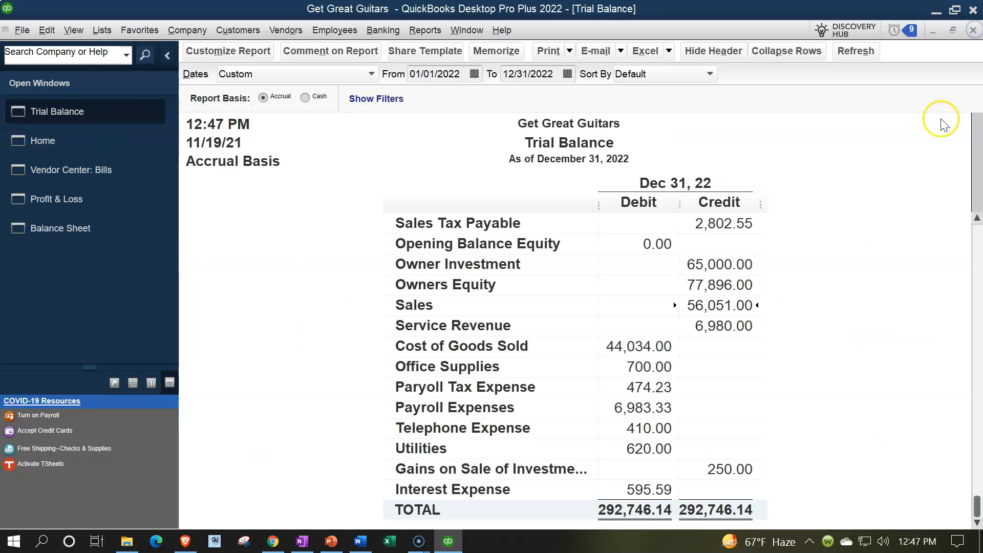
Step: Review the Sales Tax Payable transactions behind the Trial Balance, including the 02/24/2022 invoice's tax entries, and close the detail report
scroll(840, 359, "up", 3)
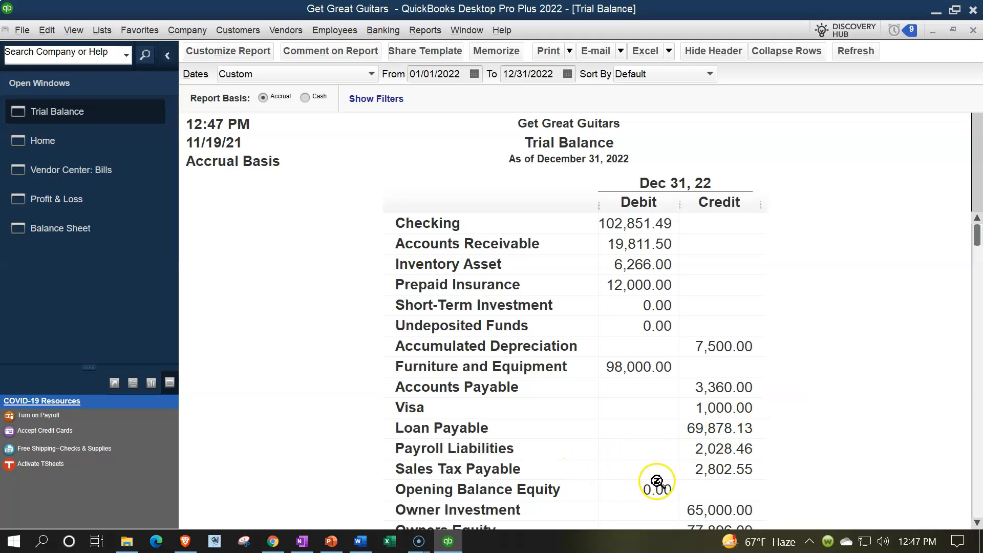
double_click(719, 466)
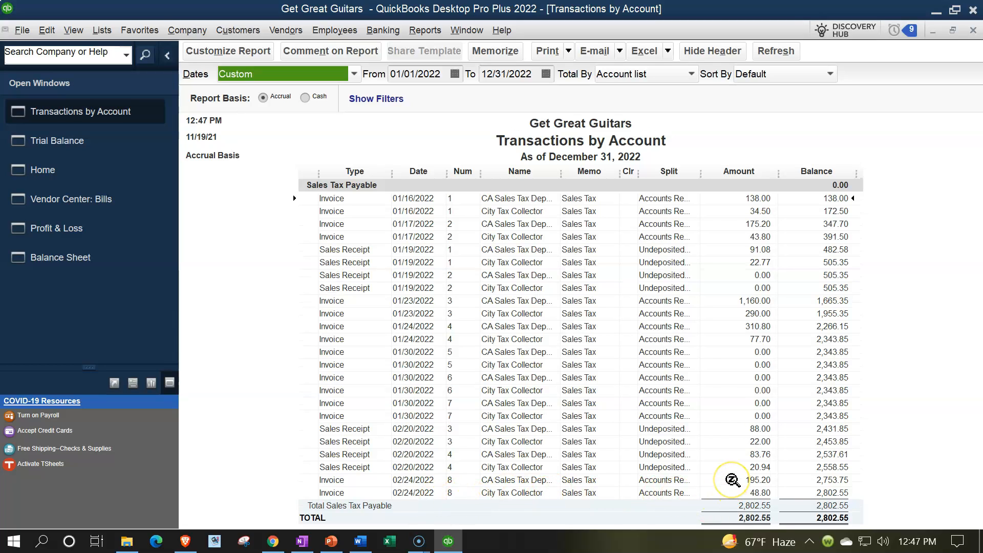
left_click(481, 488)
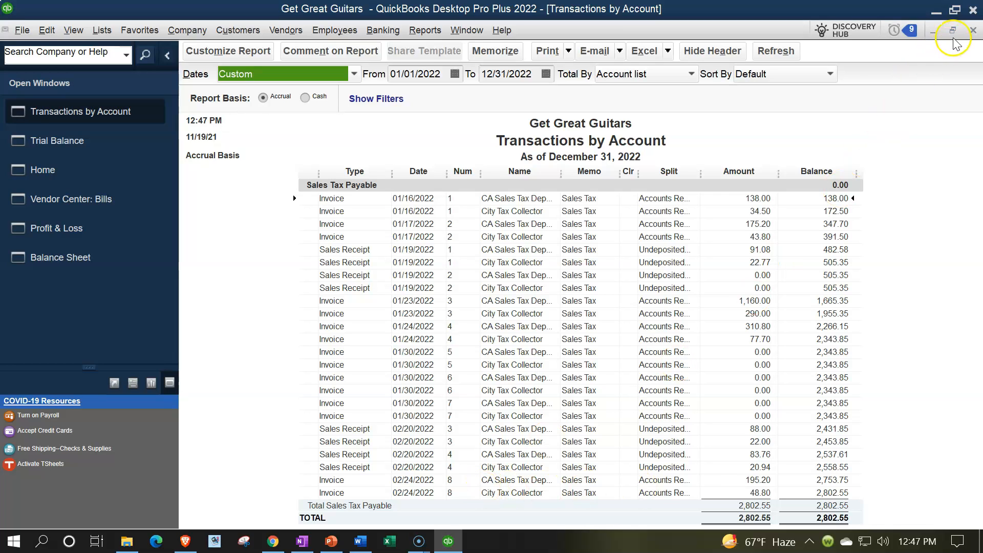
left_click(971, 32)
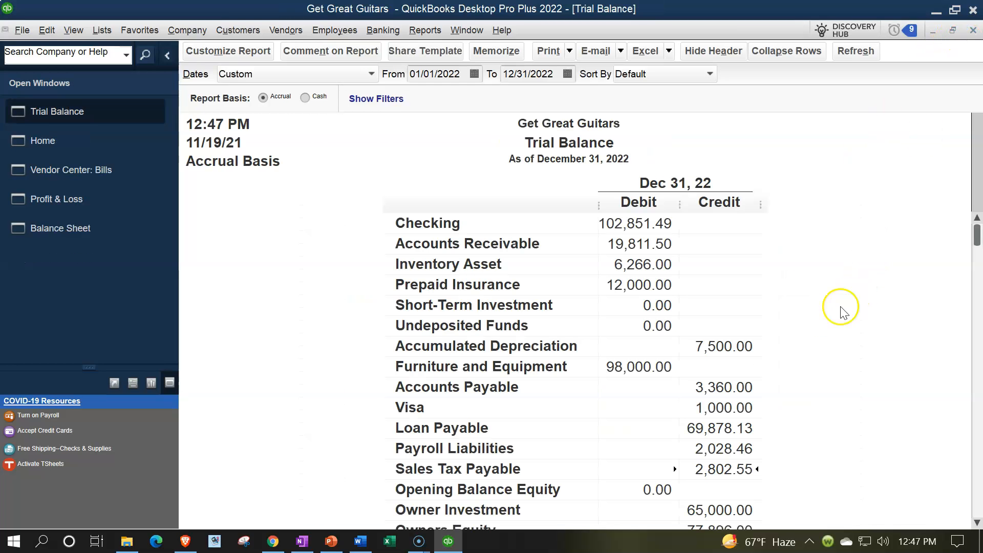
Step: Review the Inventory Asset transactions from the Trial Balance and the 02/24/2022 Squier invoice, and close both
double_click(636, 262)
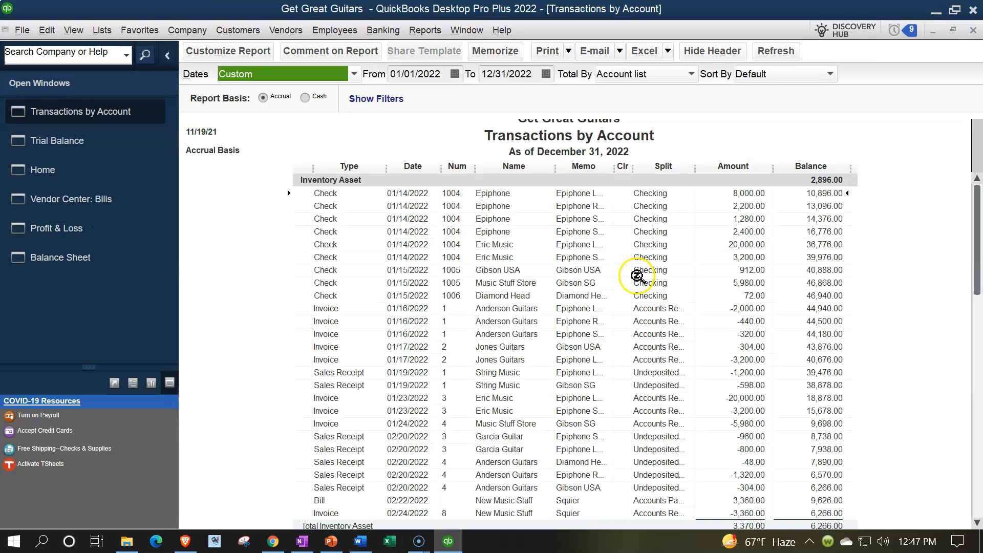
scroll(634, 276, "down", 3)
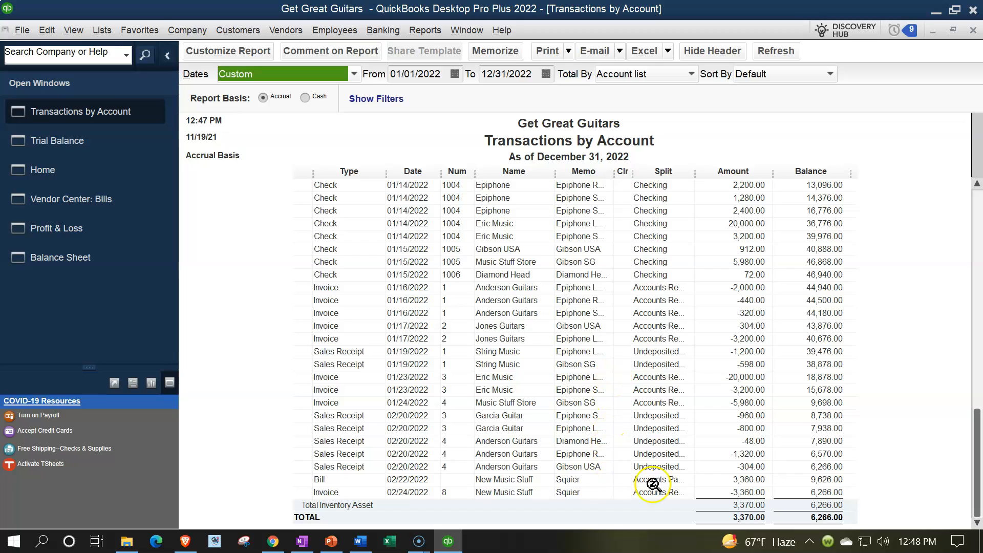
double_click(753, 493)
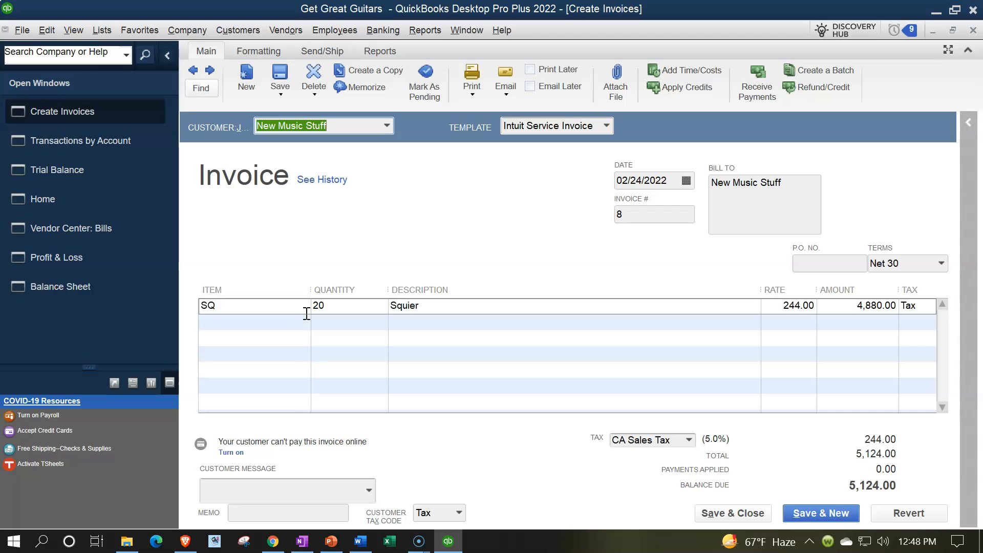
left_click(972, 31)
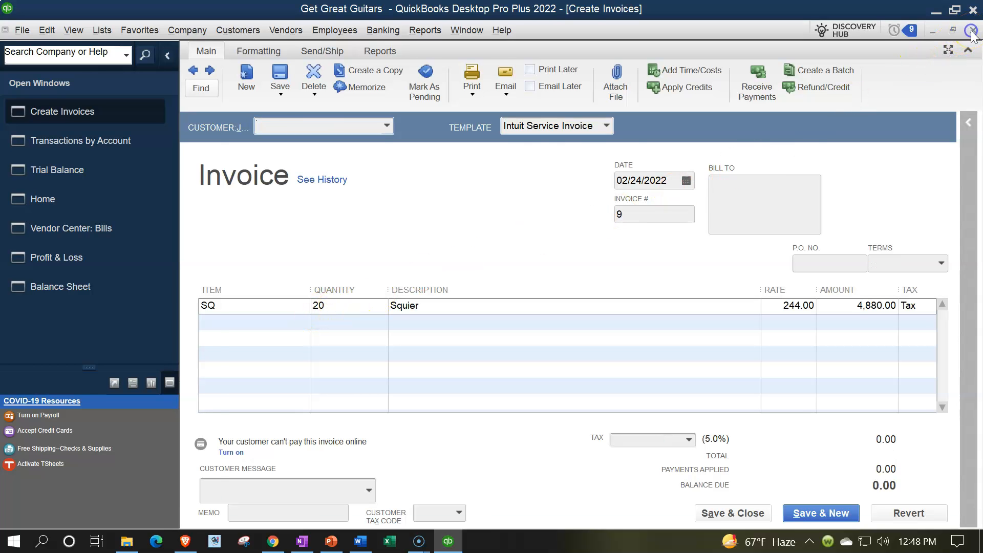
left_click(972, 31)
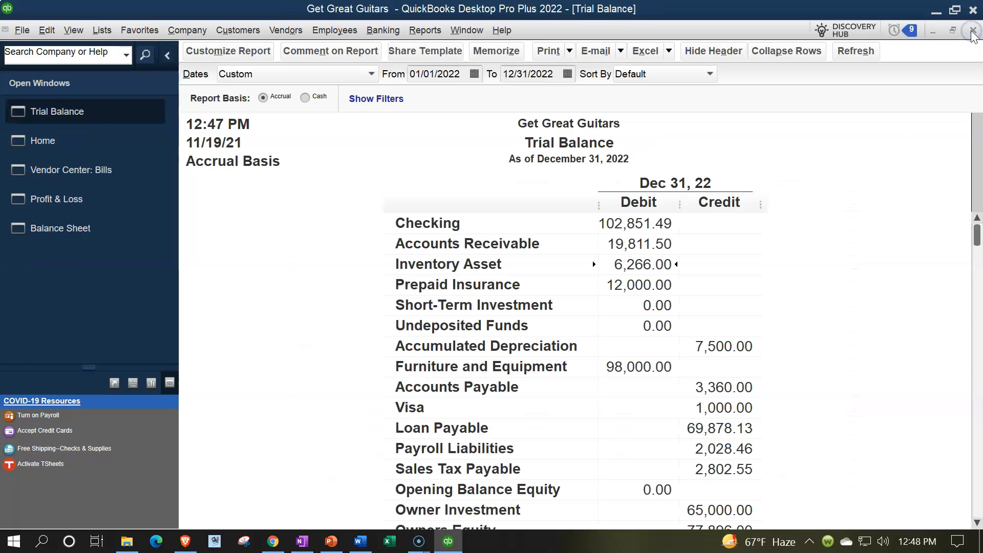
Step: Review the Cost of Goods Sold transactions behind the Trial Balance, including the 02/24/2022 Squier entry, and close the detail report
scroll(781, 334, "down", 3)
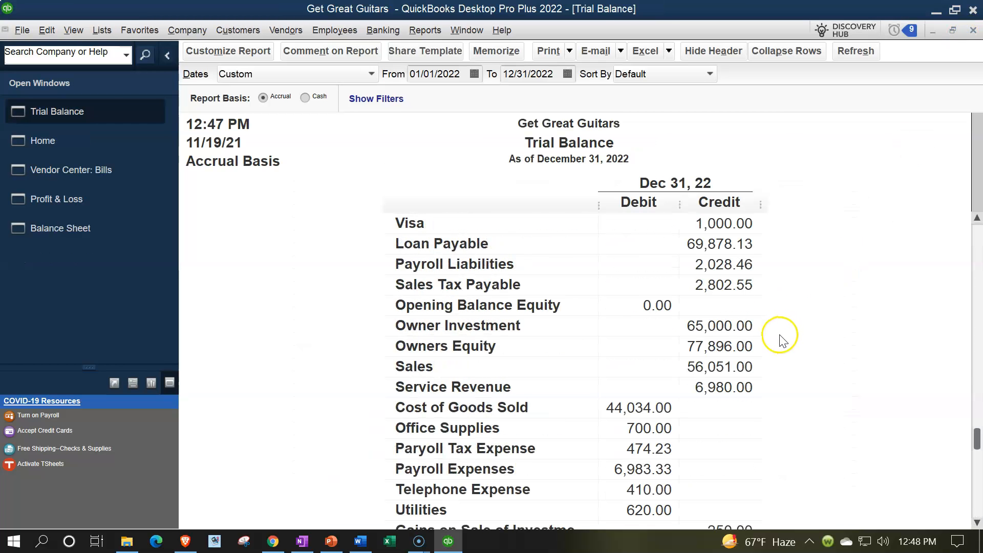
double_click(651, 410)
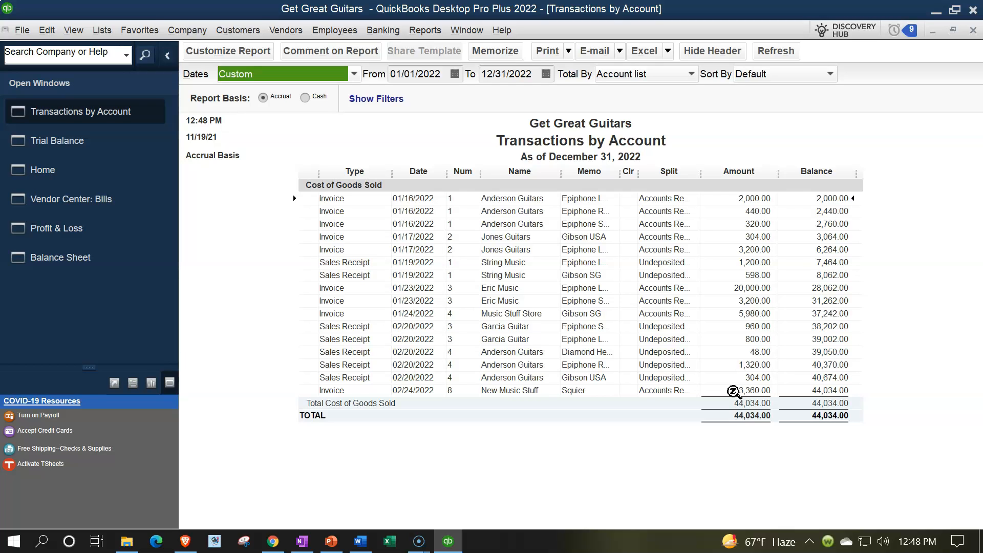
left_click(972, 30)
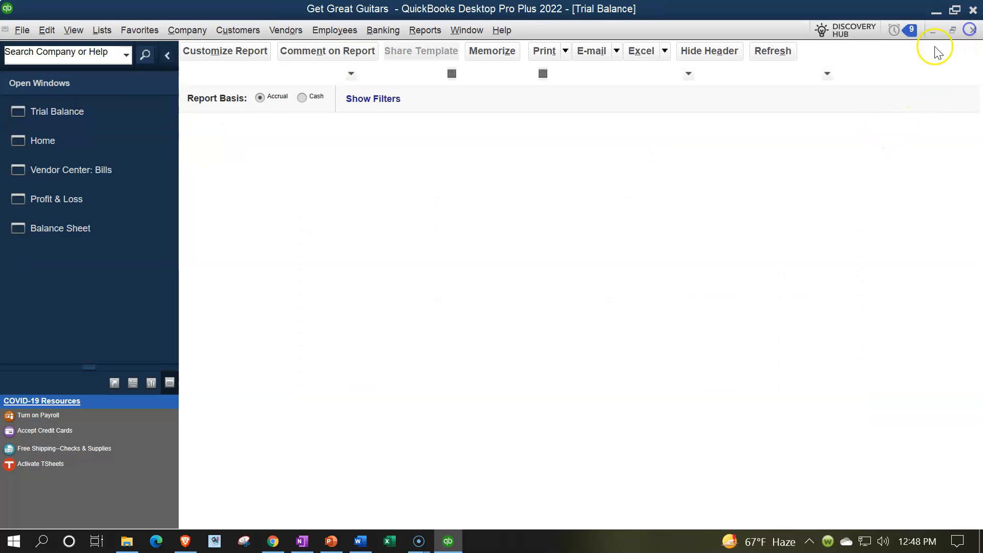
scroll(778, 287, "up", 3)
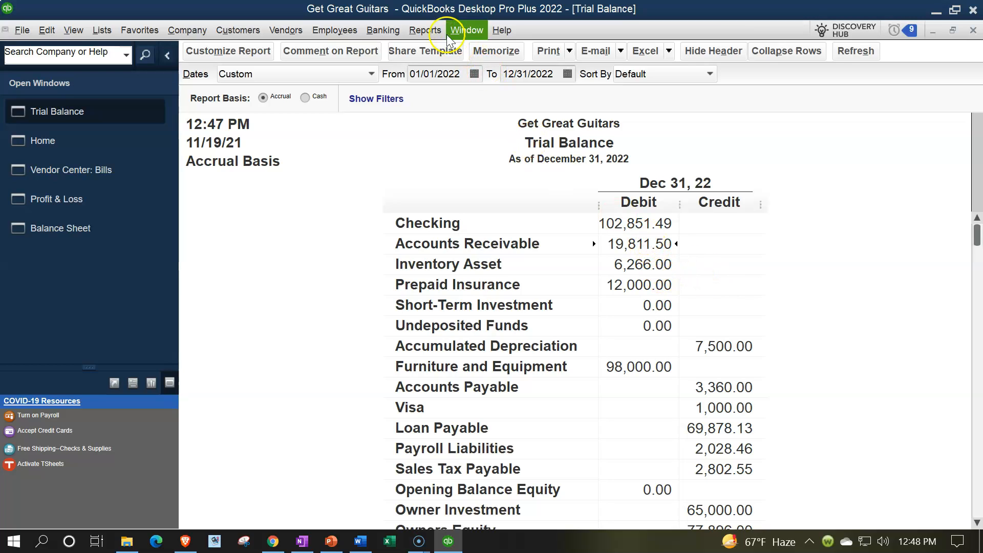
Step: Run the Customer Balance Detail report for all dates and check the 02/24/2022 invoice under New Music Stuff
left_click(433, 29)
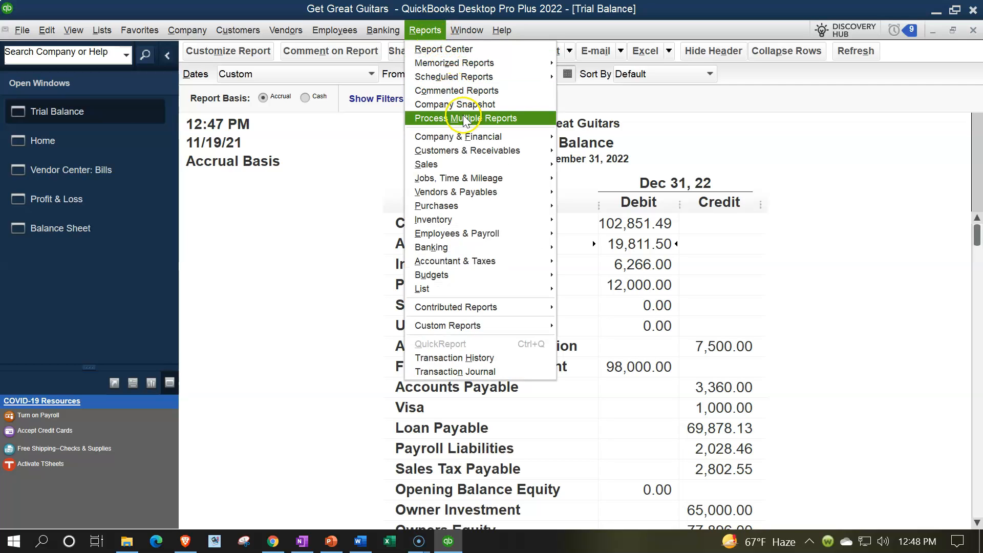
left_click(479, 151)
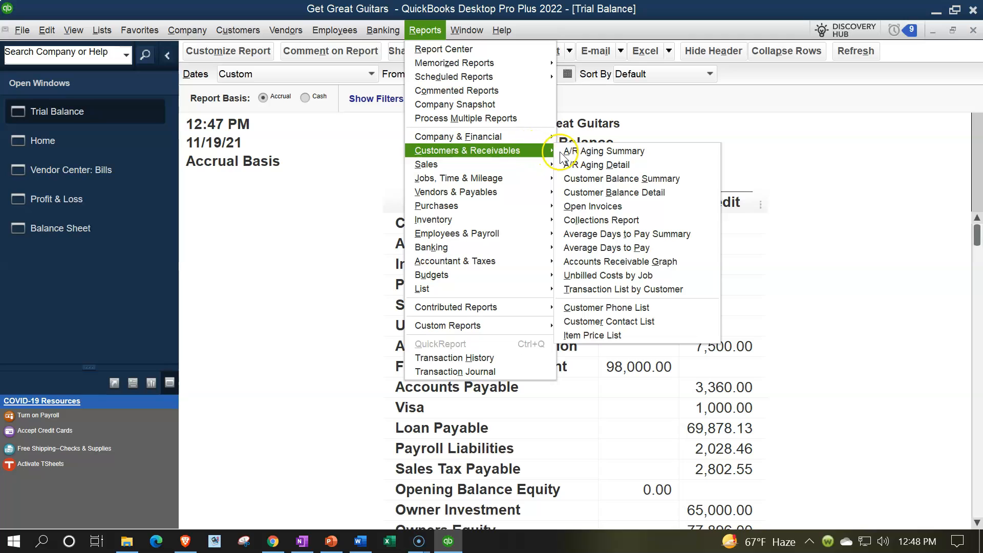
left_click(580, 192)
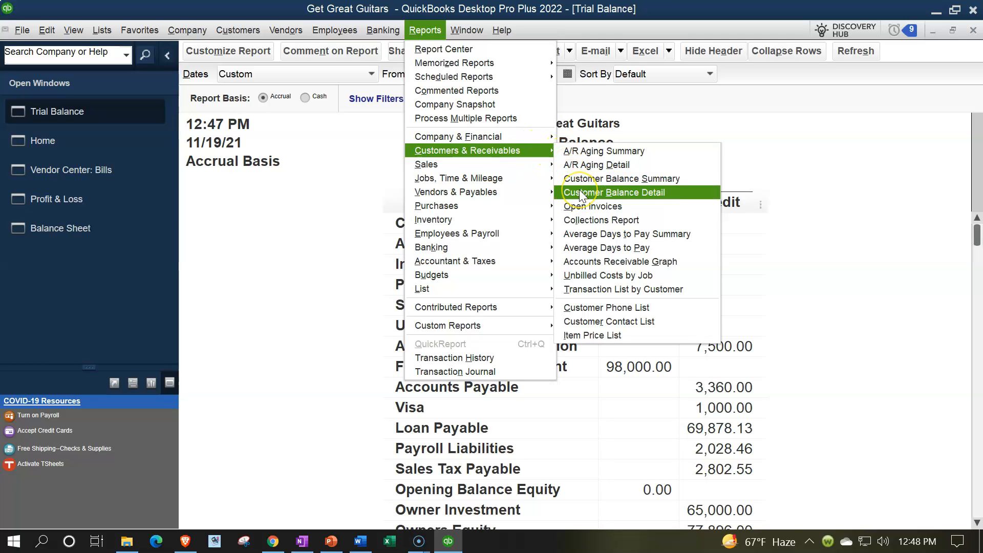
left_click(581, 192)
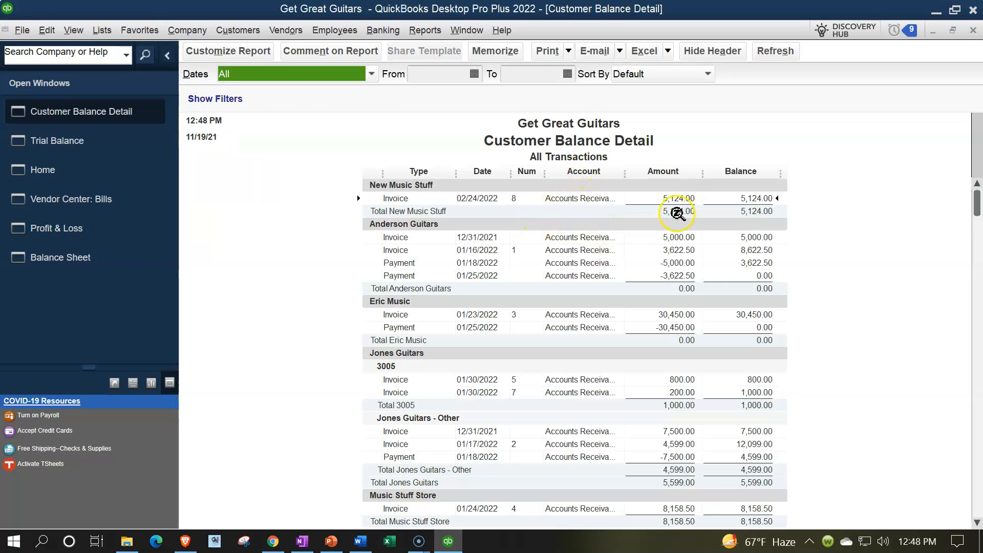
left_click(677, 198)
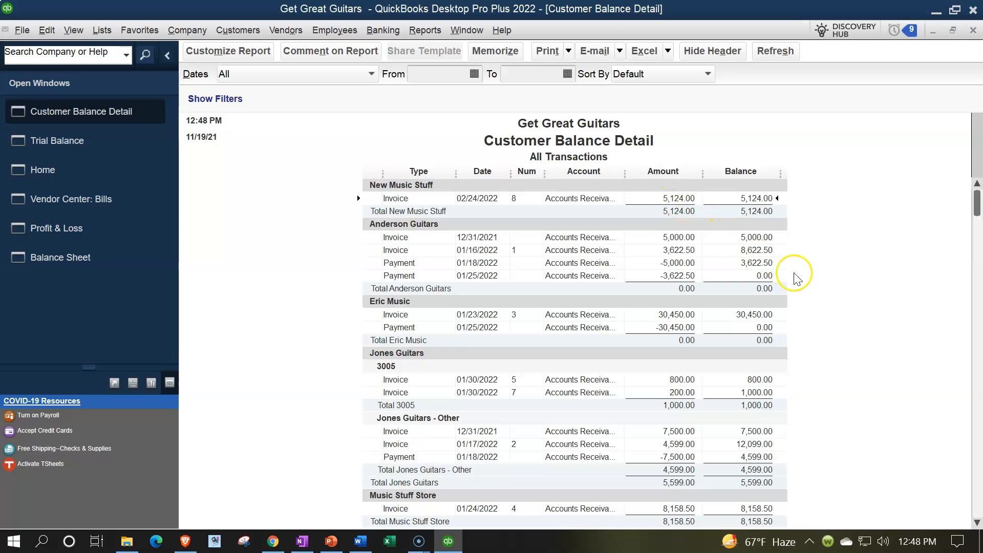
Step: Compare the Customer Balance Detail report's total with the Accounts Receivable balance on the Trial Balance
scroll(814, 284, "down", 5)
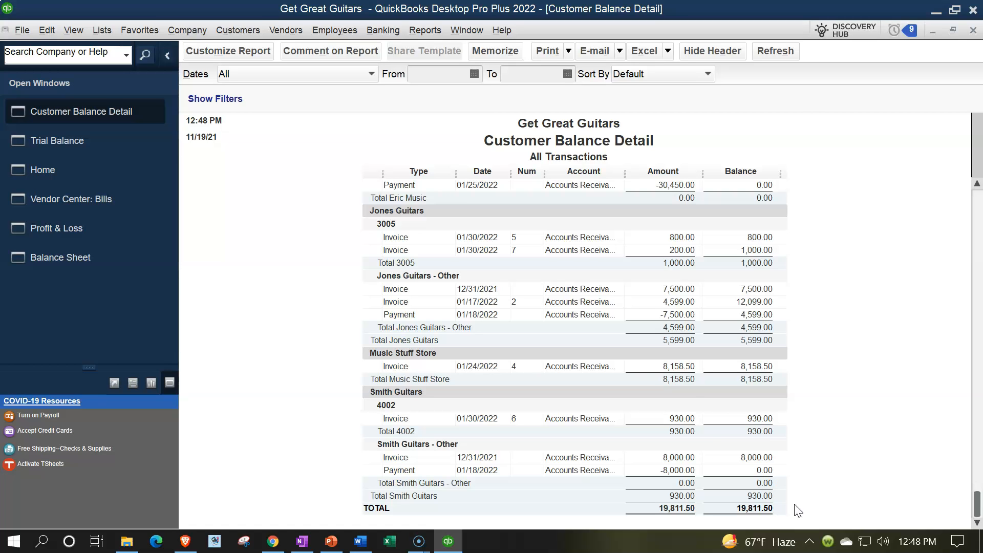
left_click(112, 140)
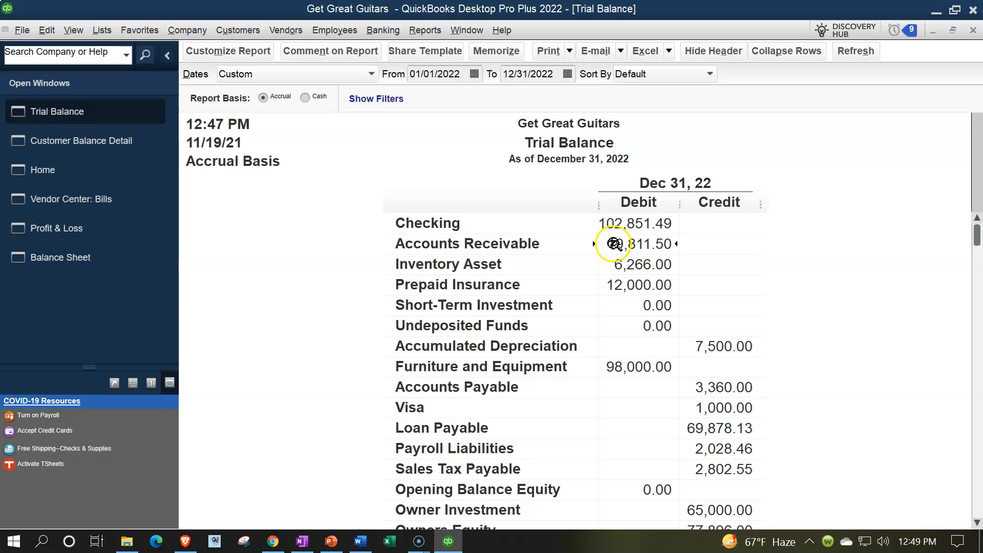
left_click(118, 141)
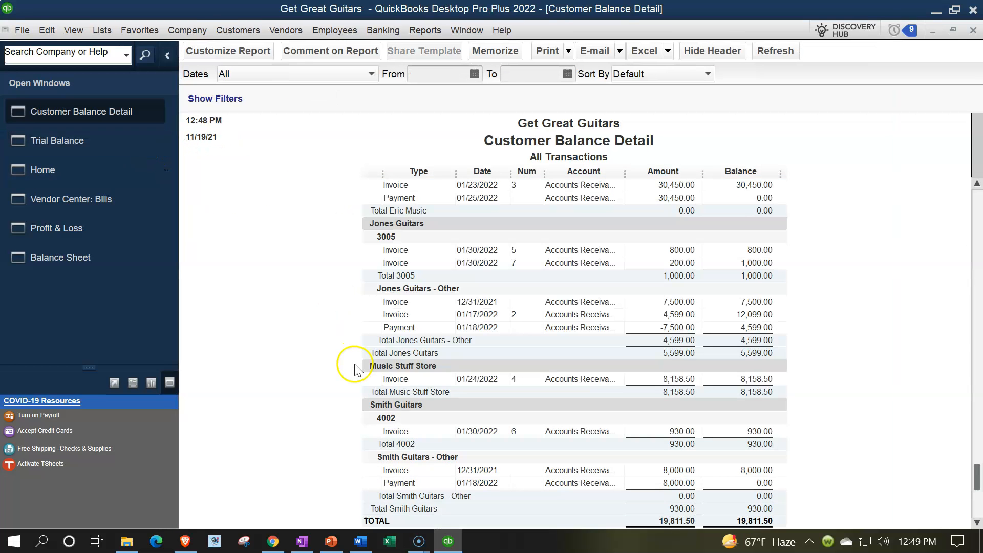
left_click(75, 145)
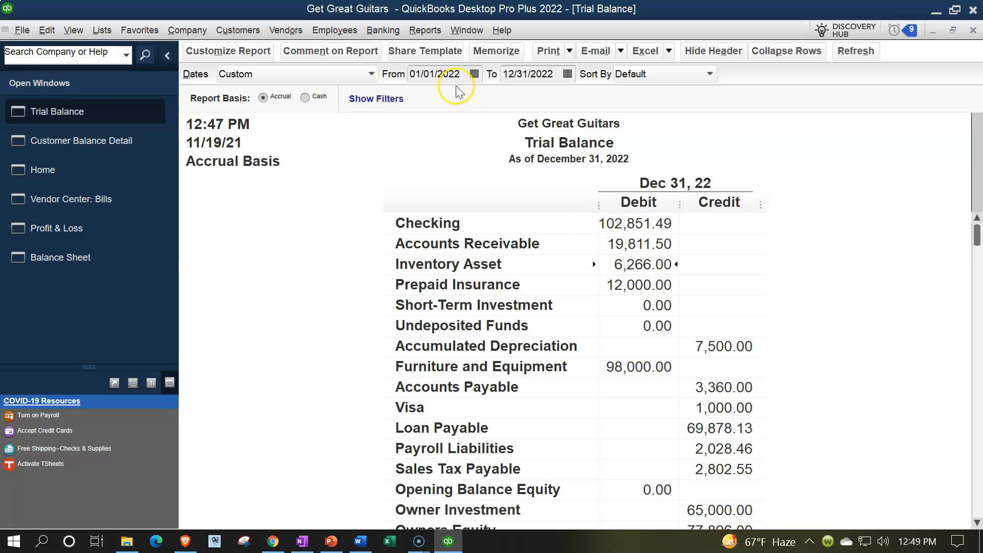
Step: Run the Inventory Valuation Summary report as of 12/31/2022
left_click(431, 34)
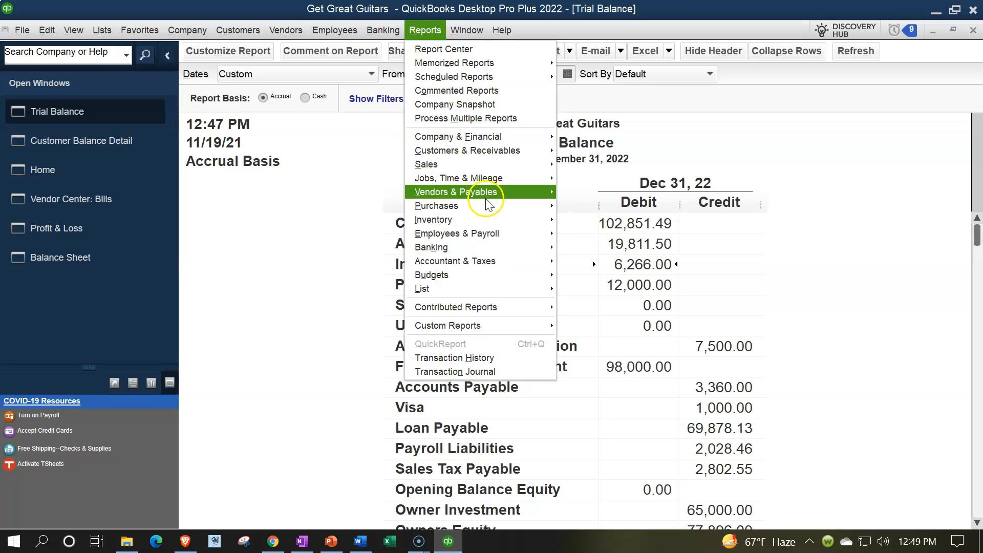
mouse_move(493, 223)
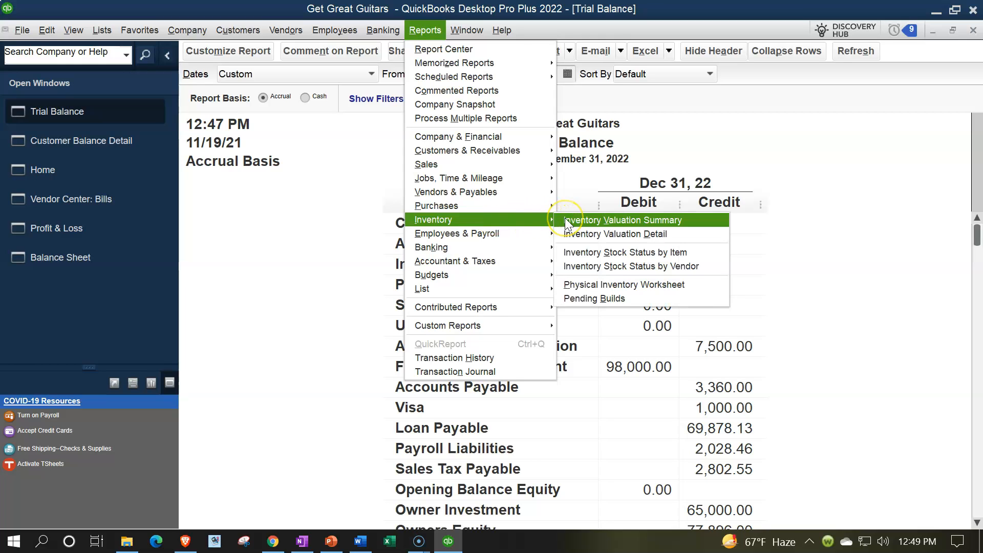
left_click(565, 218)
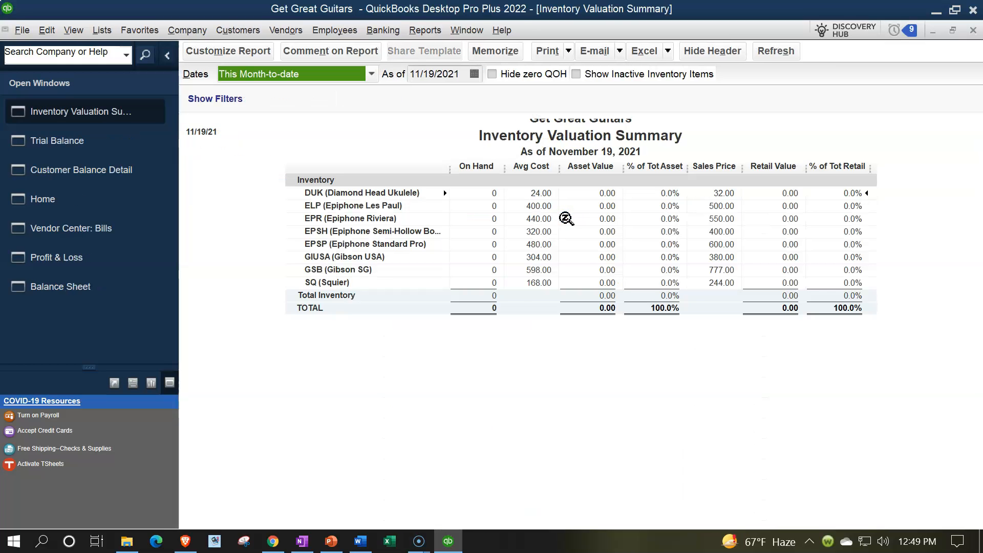
type("12/31/2022")
key("Tab")
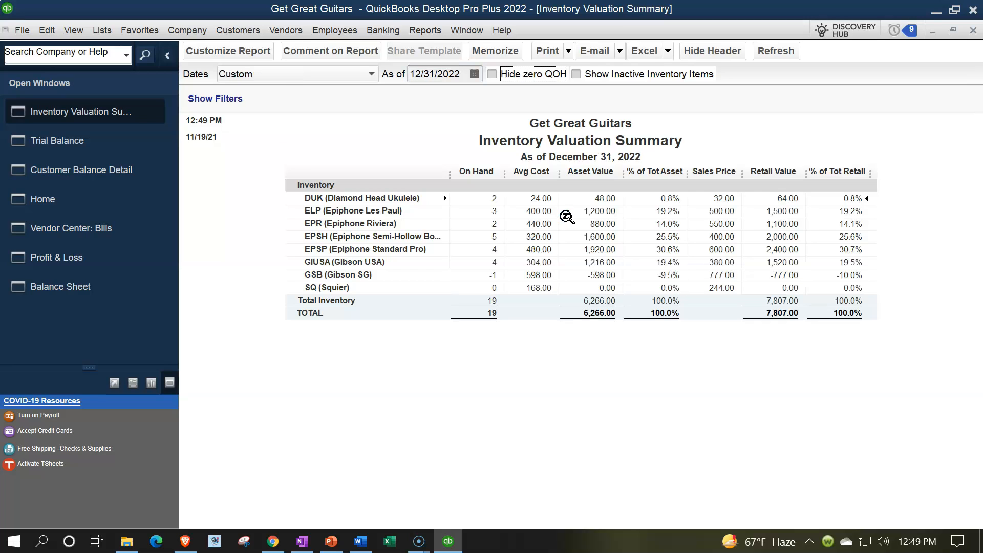
Step: Compare the Inventory Valuation Summary's total asset value with the Inventory Asset balance on the Trial Balance
left_click(585, 305)
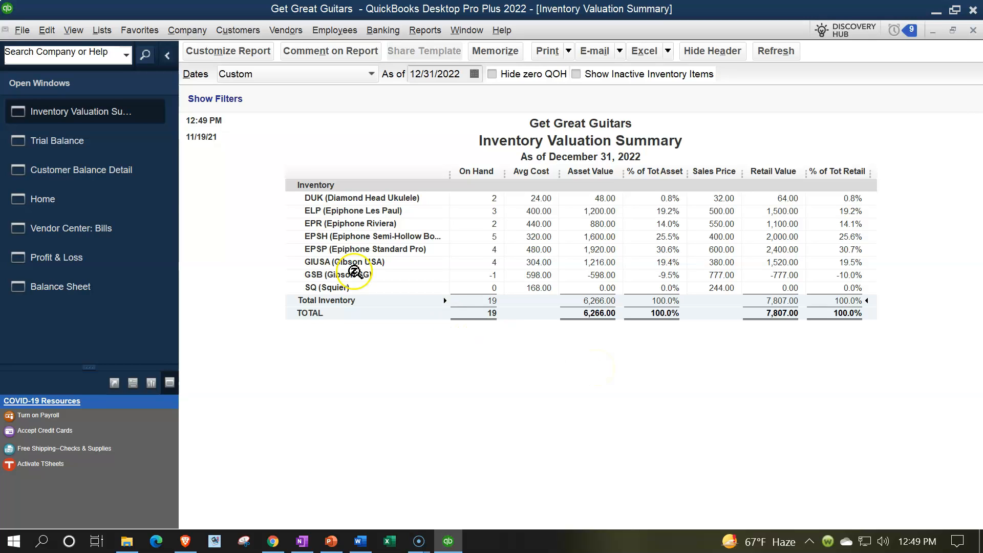
left_click(91, 146)
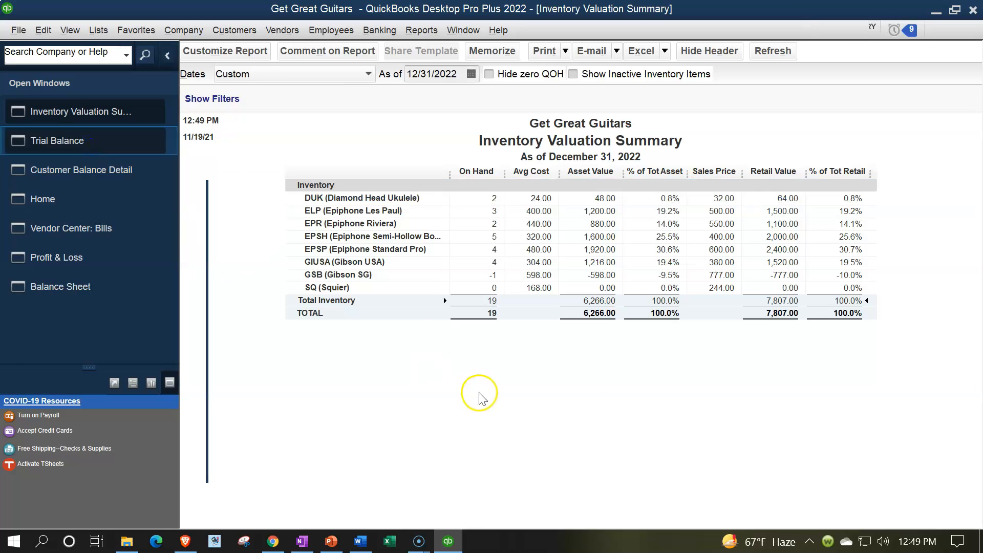
double_click(611, 270)
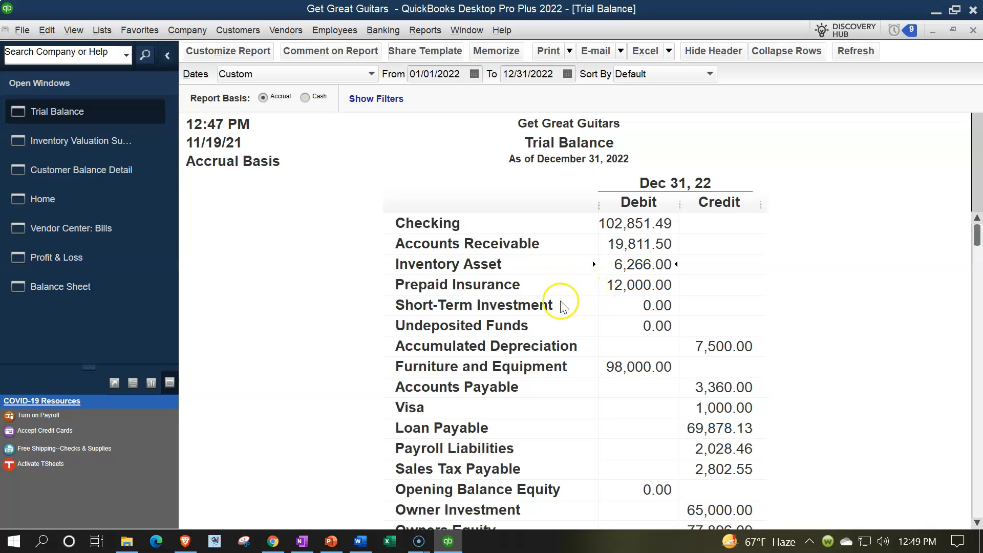
Step: Review Accounts Receivable, Inventory Asset and Sales Tax Payable on the Balance Sheet as of December 31, 2022
left_click(77, 288)
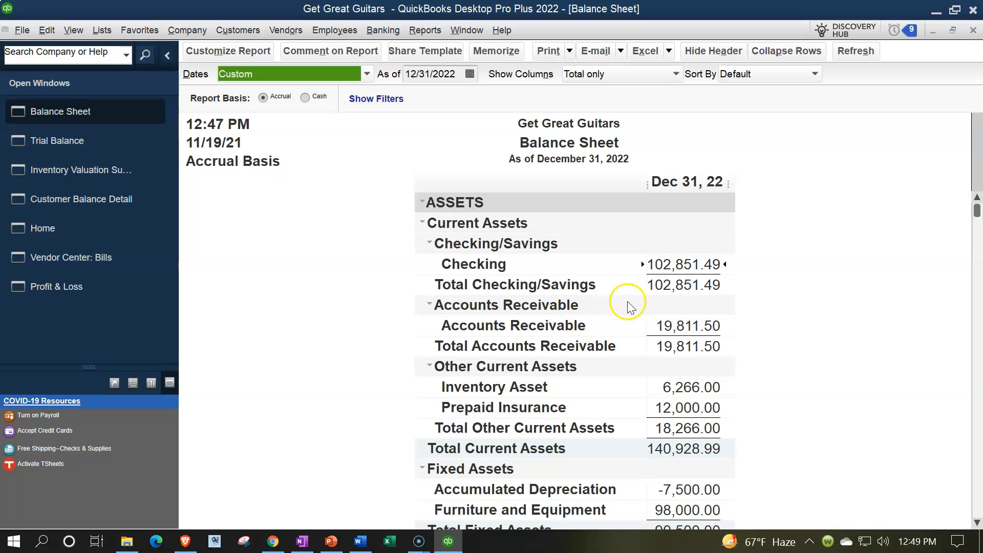
left_click(665, 326)
left_click(686, 382)
scroll(686, 379, "down", 3)
scroll(686, 379, "down", 3)
left_click(686, 406)
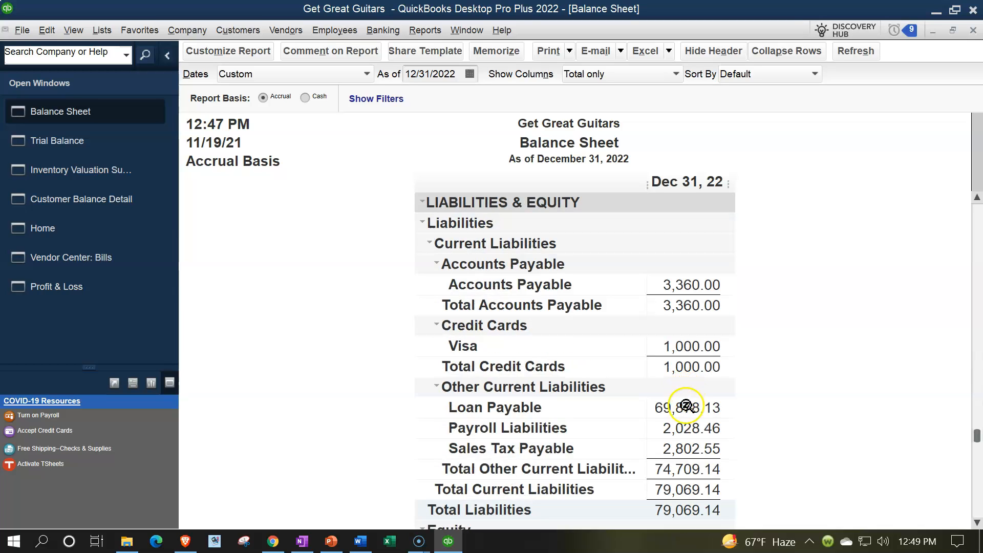
left_click(693, 454)
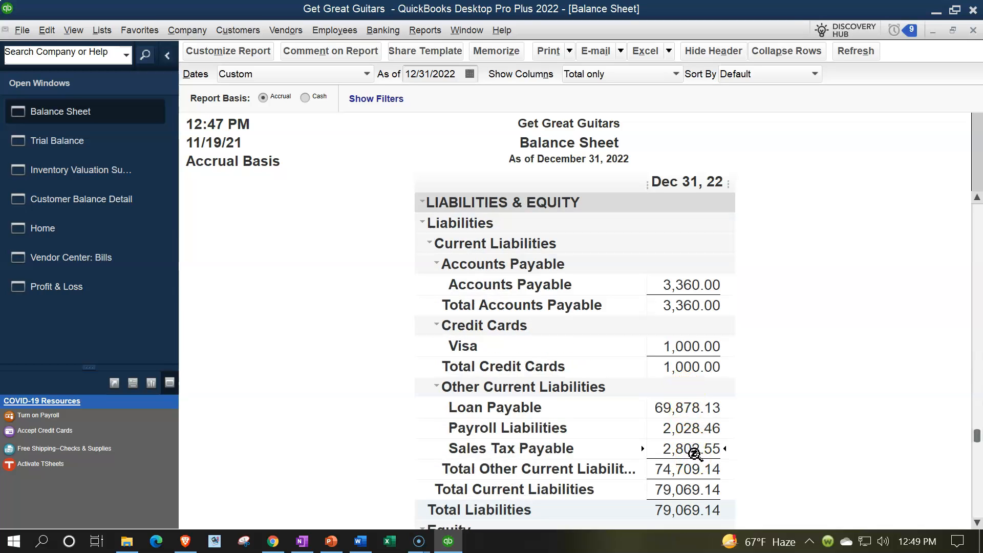
Step: Review Sales, Cost of Goods Sold and Net Income on the January through December 2022 Profit & Loss report
left_click(112, 294)
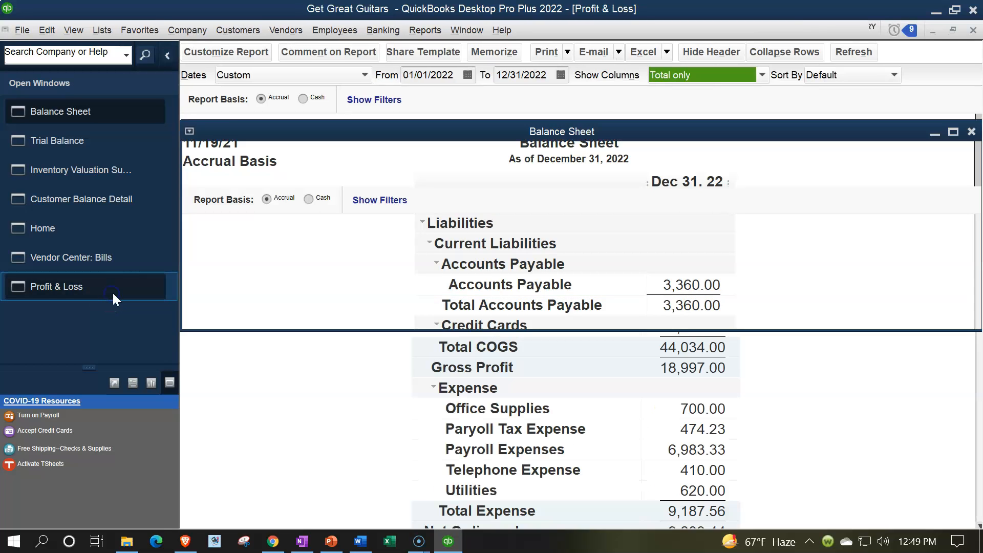
left_click(677, 244)
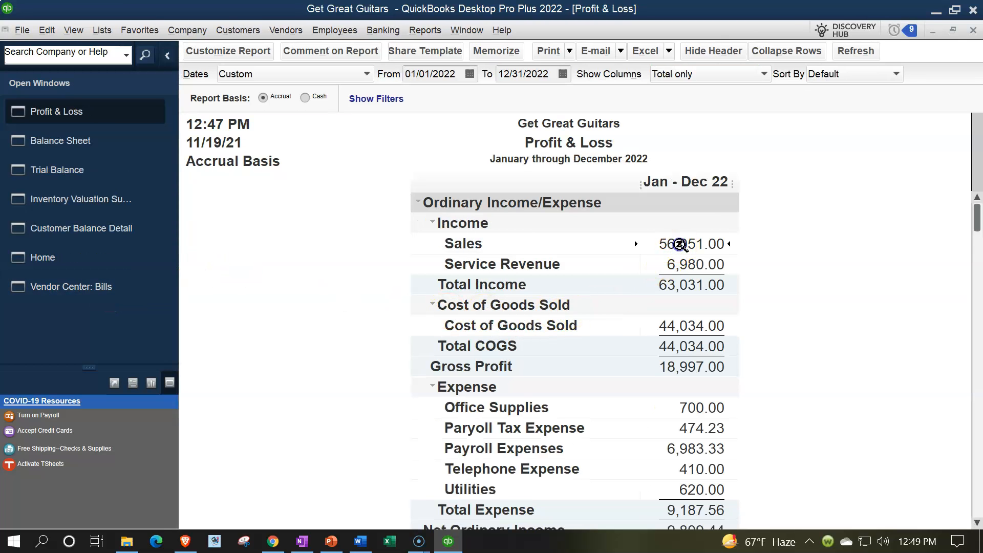
left_click(695, 324)
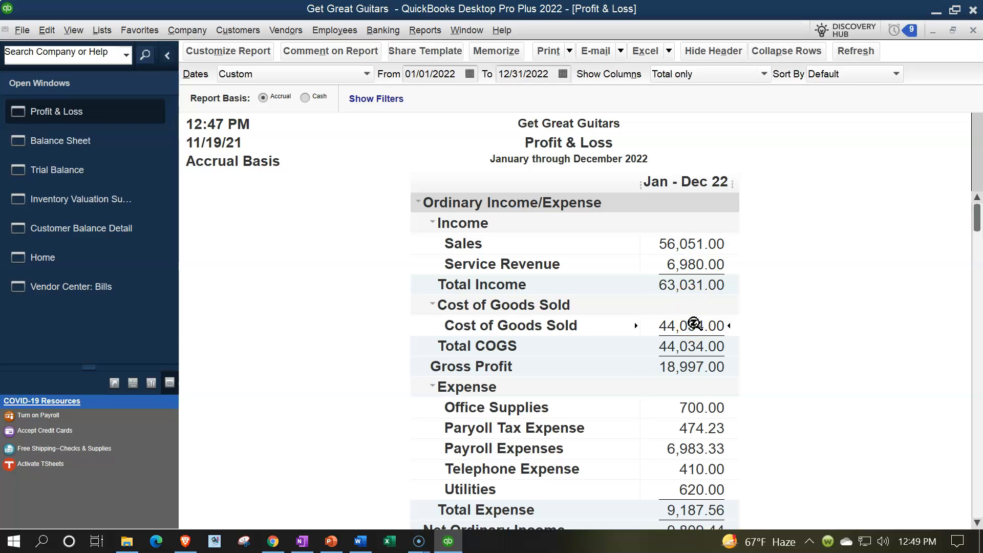
scroll(753, 371, "down", 3)
left_click(729, 492)
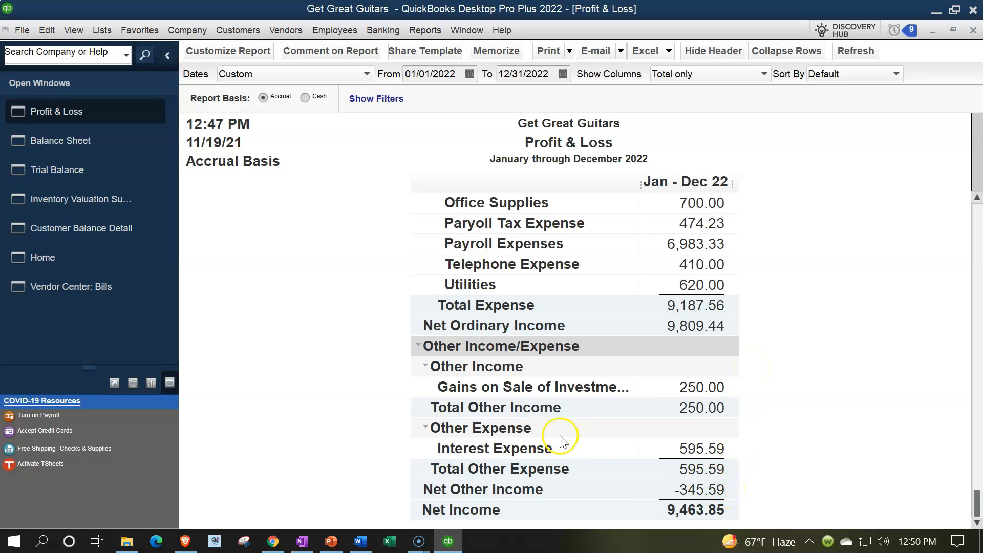
Step: Return to the Trial Balance and review its accounts from Checking down to the debit and credit totals
left_click(96, 175)
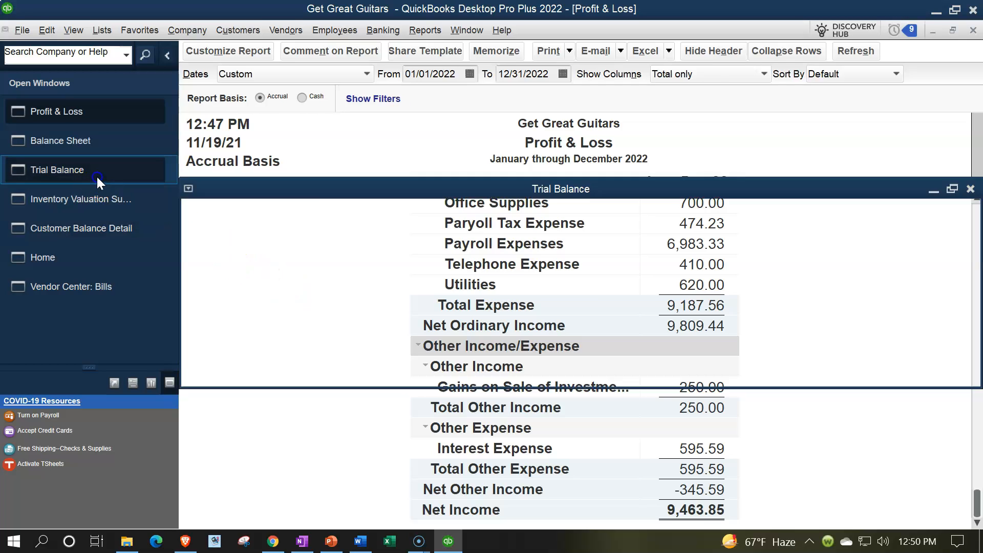
left_click(612, 224)
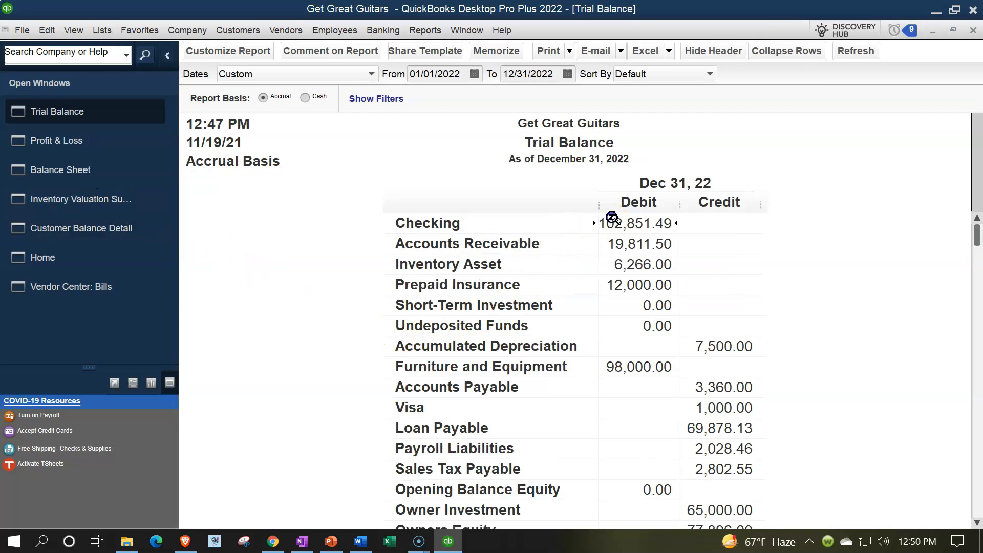
key("Down")
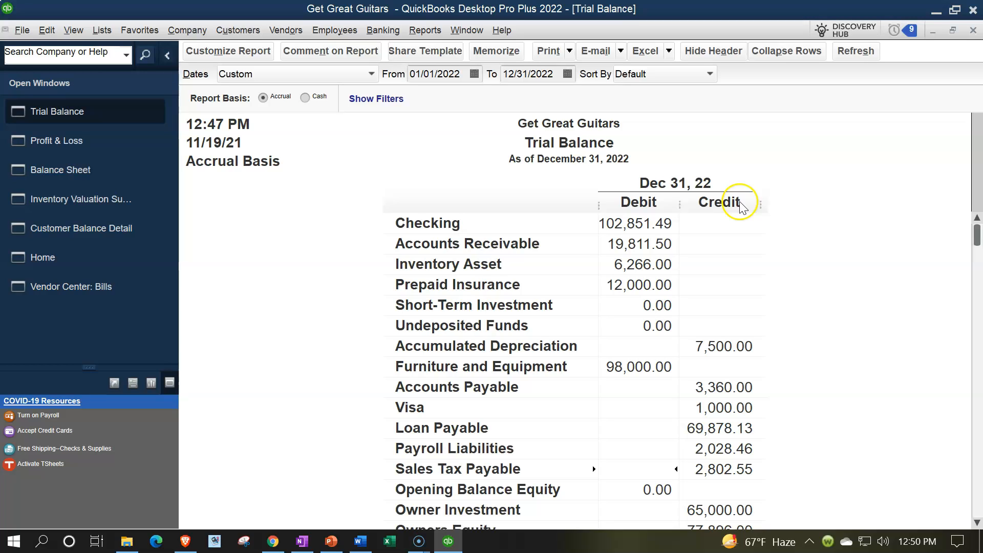
key("Down")
key("Down")
key("Down")
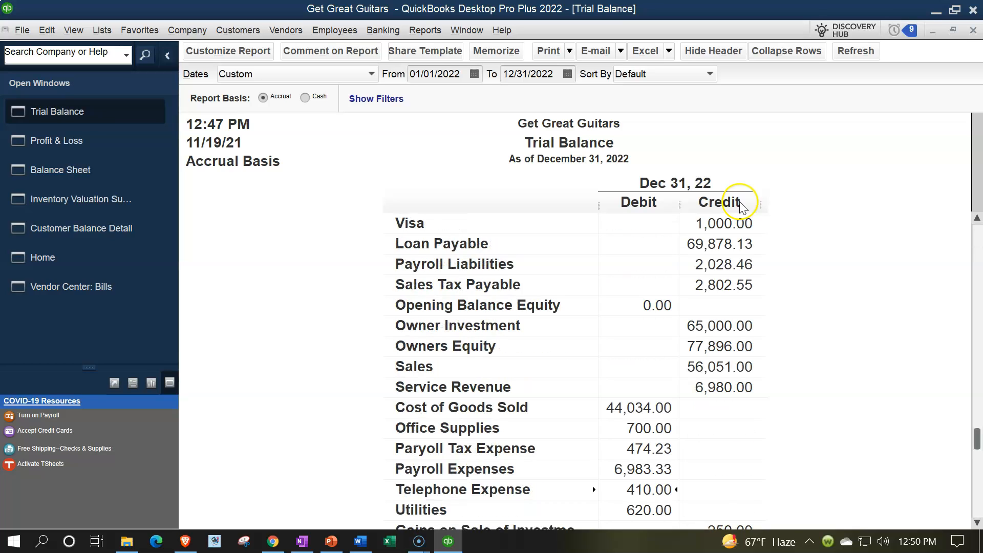
key("Down")
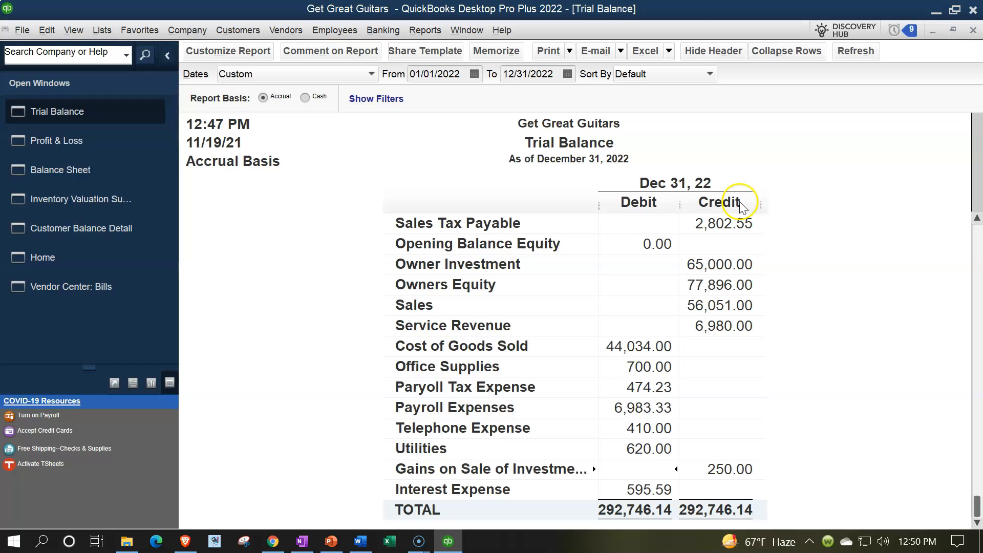